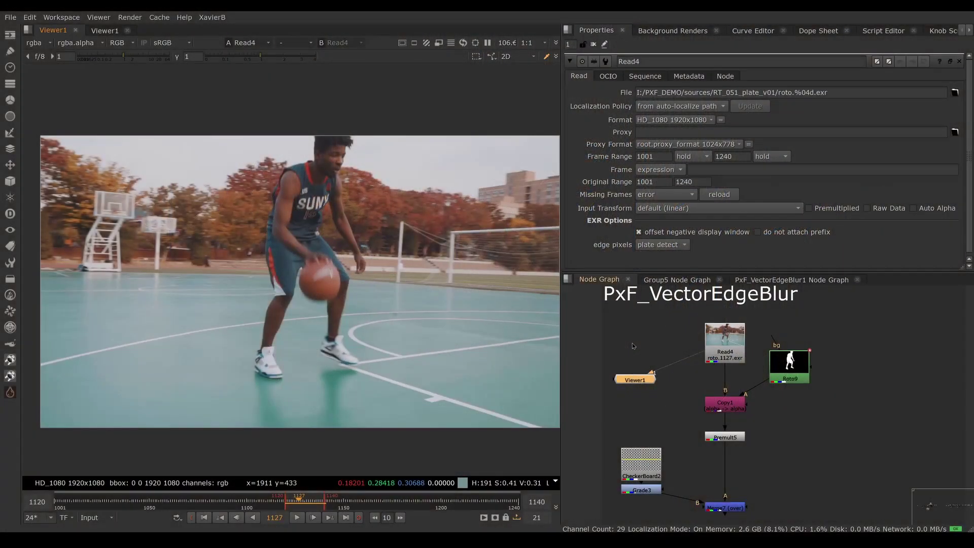
# Play through the basketball plate, then stop and park on frame 1131/1132.
pyautogui.click(297, 518)
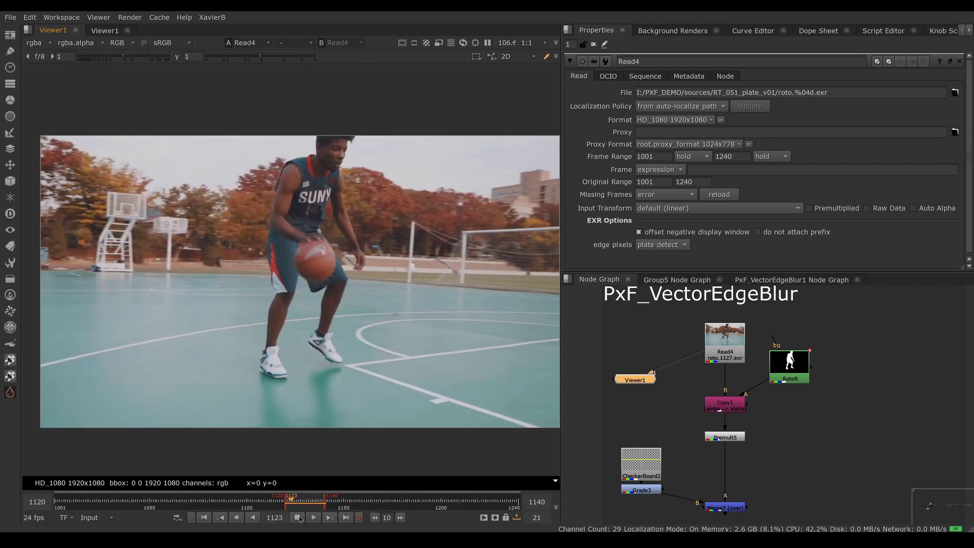
pyautogui.click(298, 518)
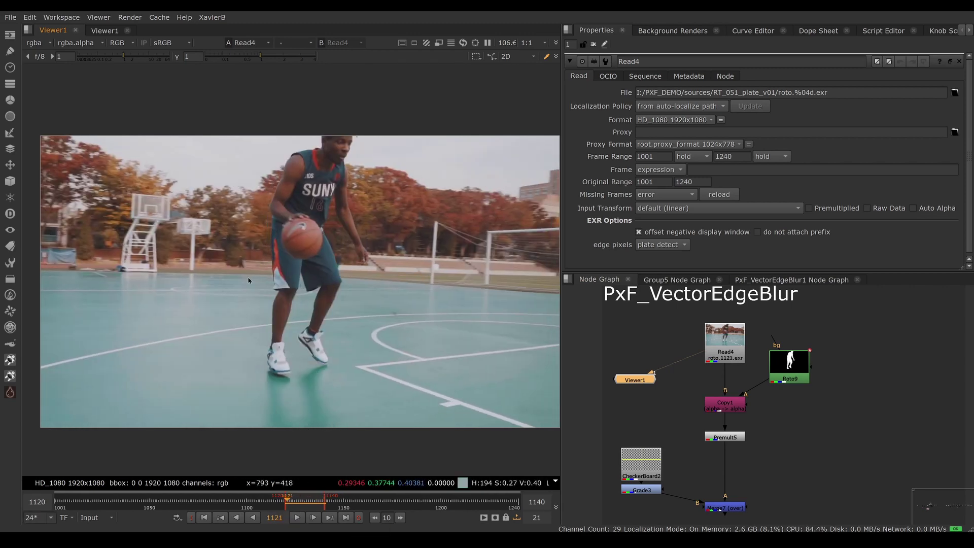
pyautogui.moveTo(296, 502); pyautogui.dragTo(311, 503)
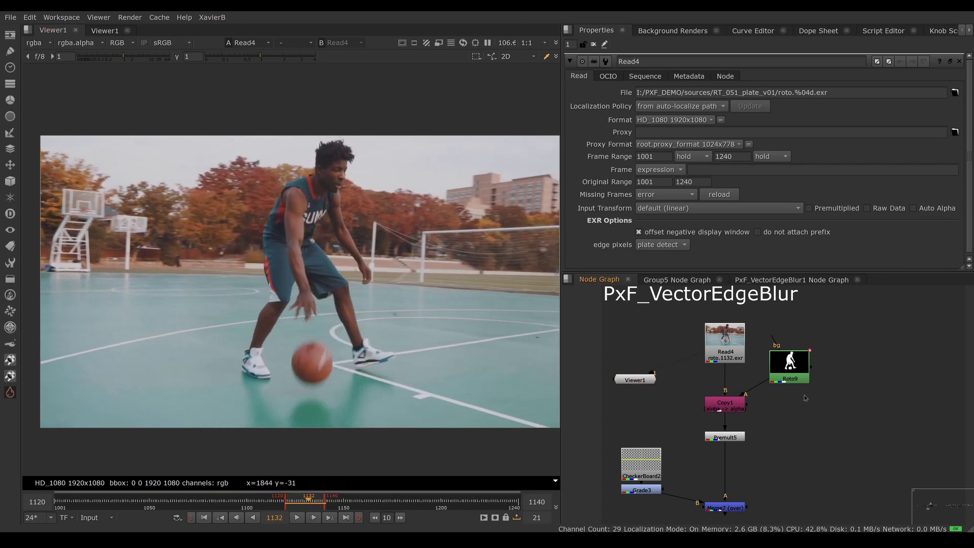
# View the Roto9 matte, then the Premult5 cut-out and its alpha channel.
pyautogui.click(804, 364)
pyautogui.press('1')
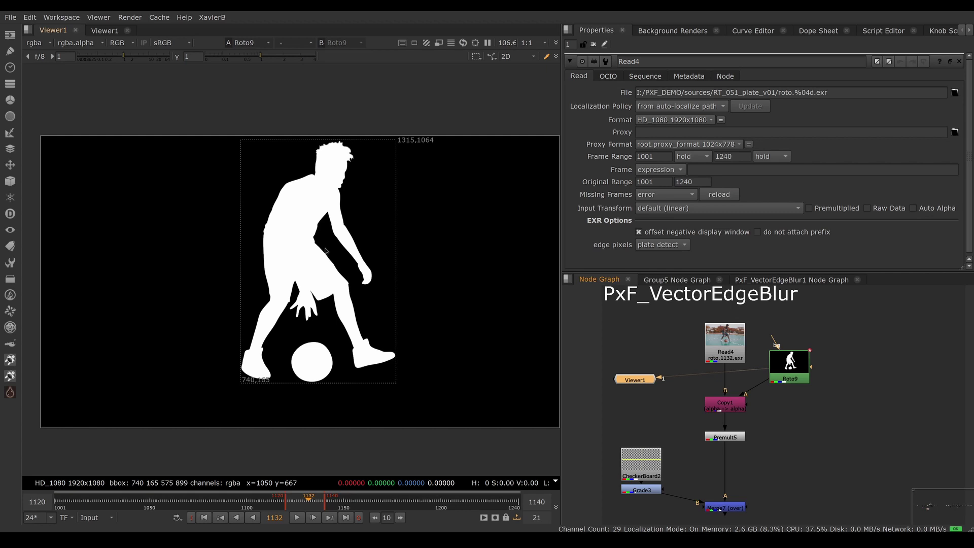
pyautogui.click(728, 407)
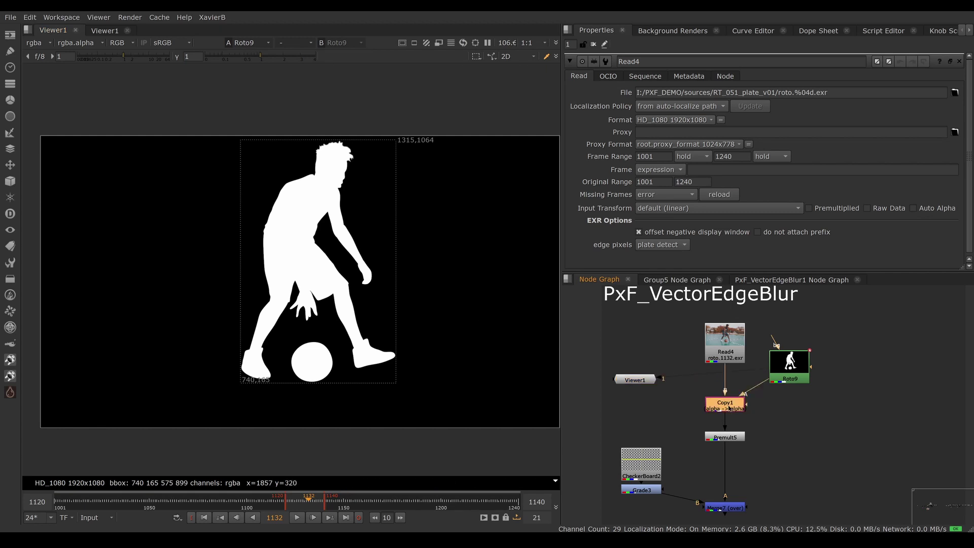
pyautogui.click(723, 350)
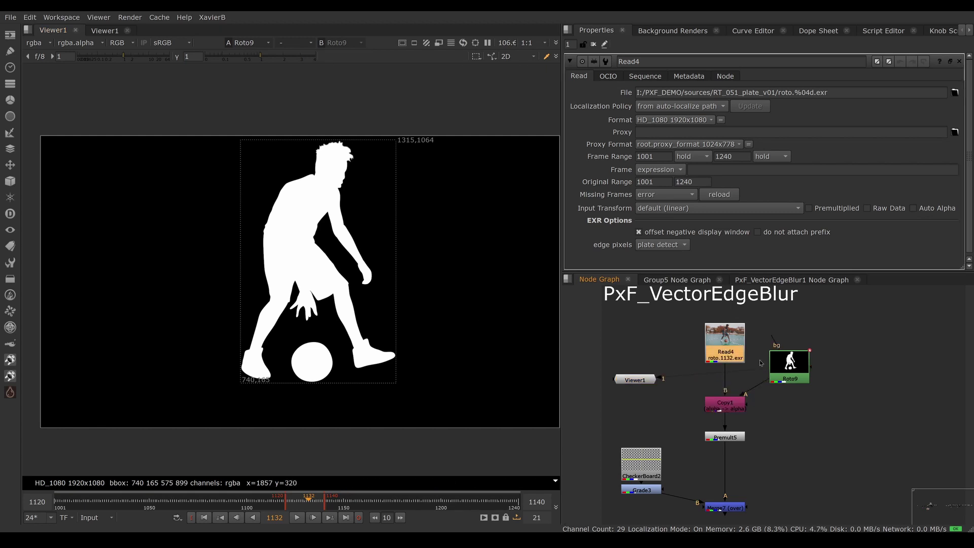
pyautogui.click(781, 369)
pyautogui.click(735, 403)
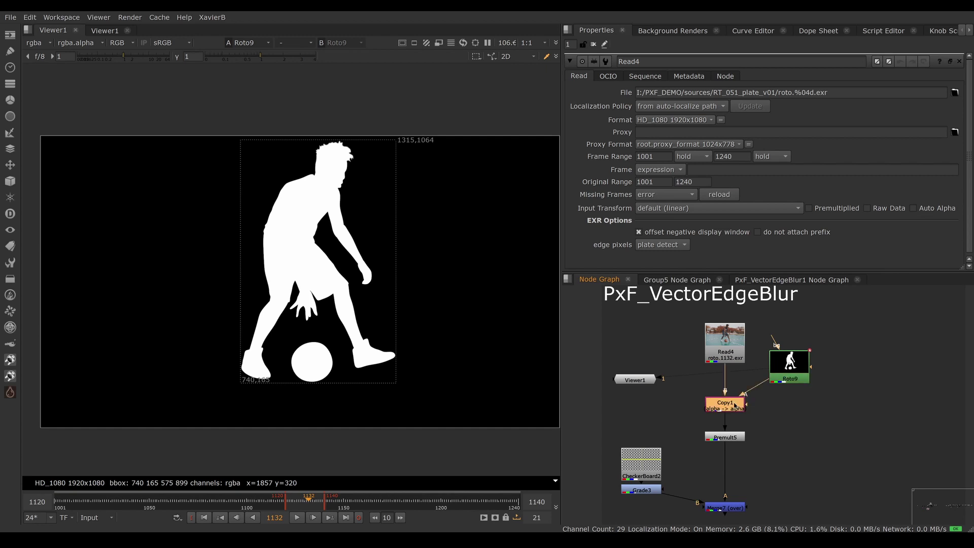
pyautogui.click(725, 437)
pyautogui.press('1')
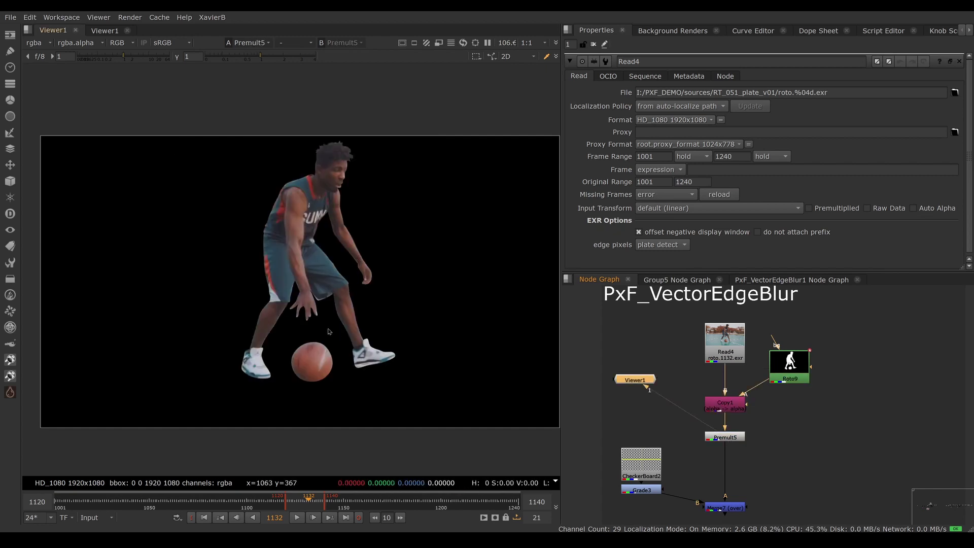
pyautogui.press('a')
pyautogui.press('a')
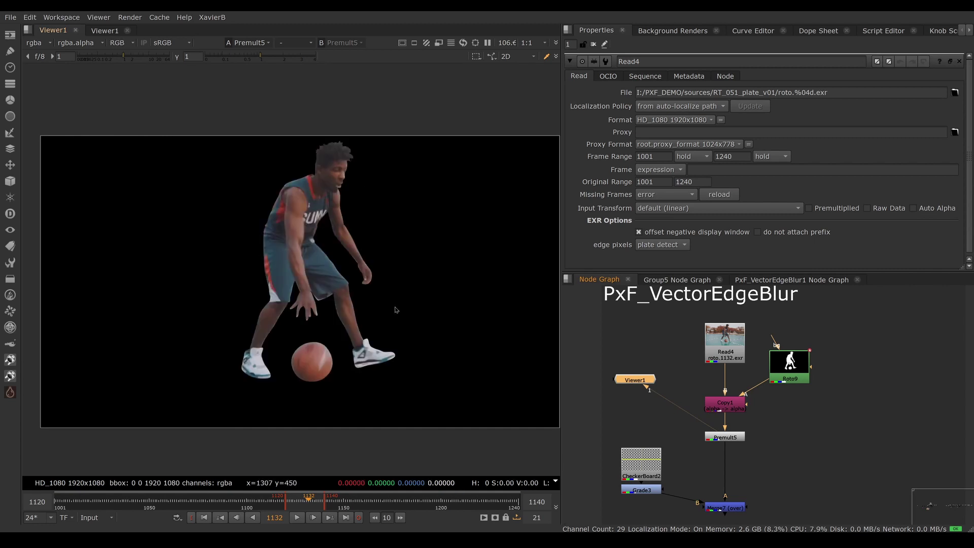
# Play the Merge7 checkerboard comp and return to frame 1131.
pyautogui.click(726, 507)
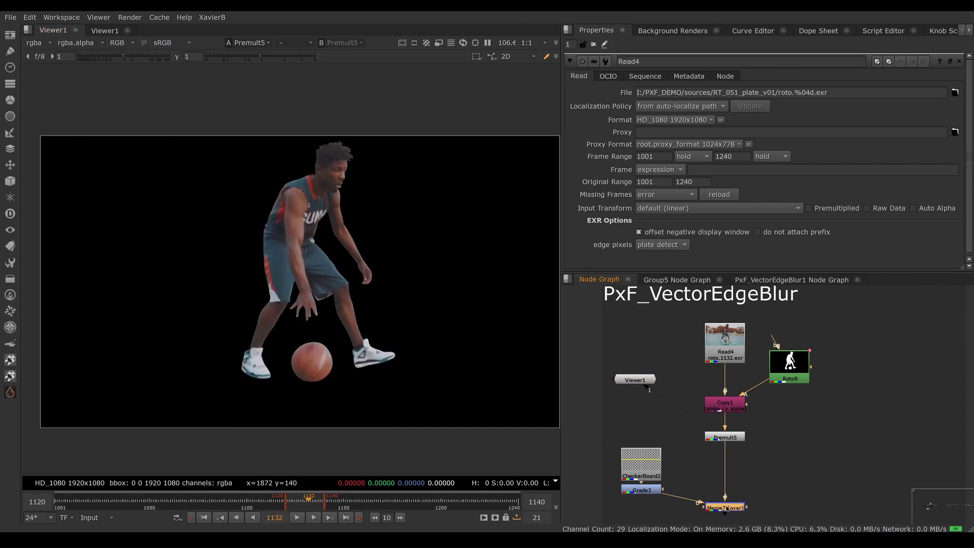
pyautogui.press('1')
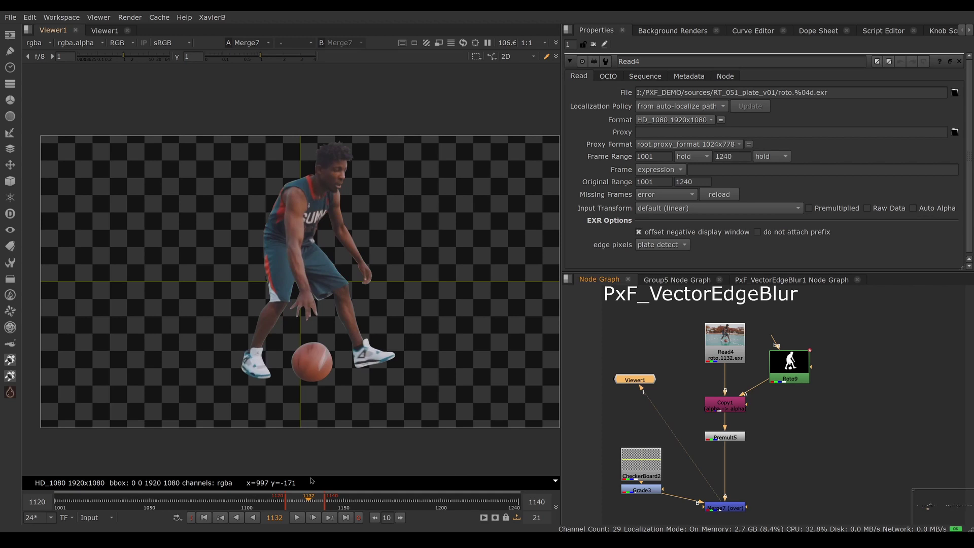
pyautogui.click(297, 517)
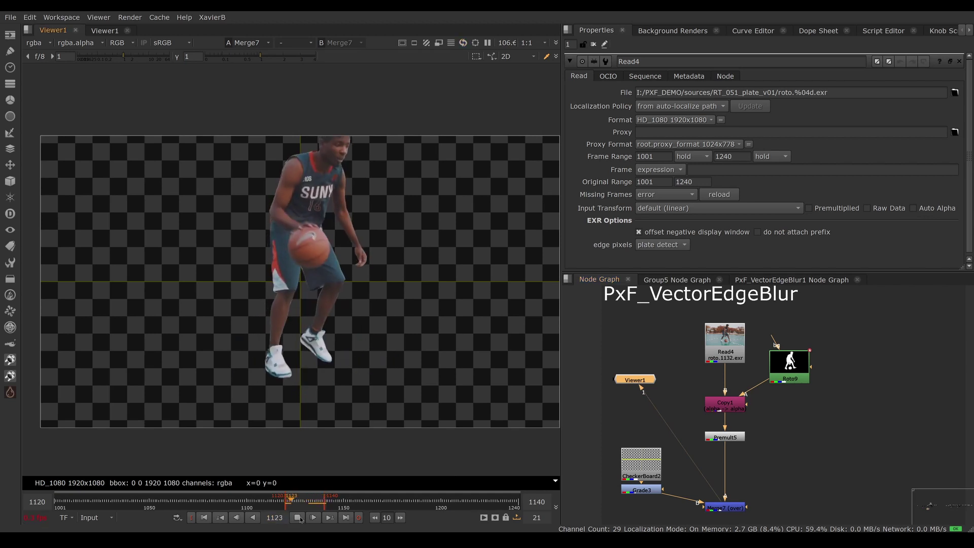
pyautogui.click(298, 517)
pyautogui.click(306, 500)
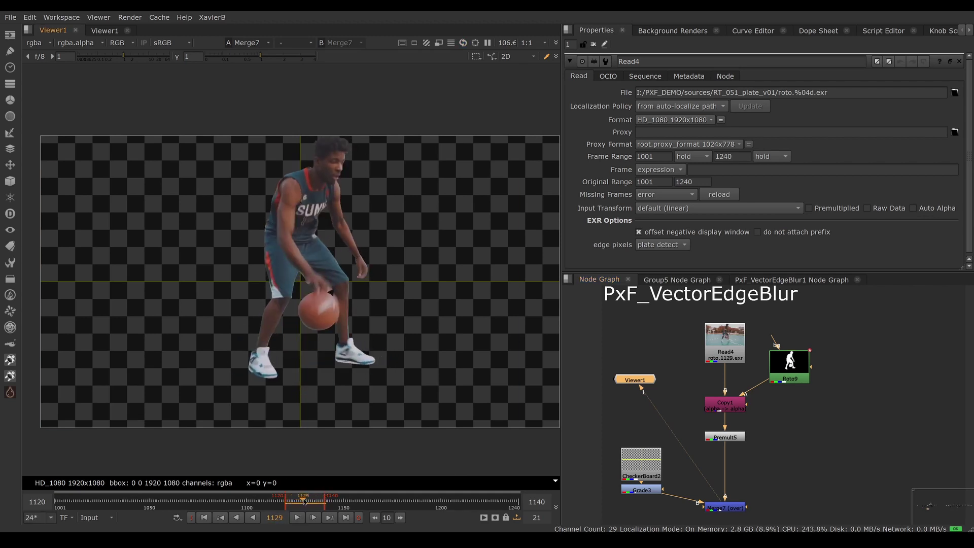
# Zoom into the ball, sample its colour, and view the Roto9 matte then Premult5.
pyautogui.scroll(7, 312, 340)
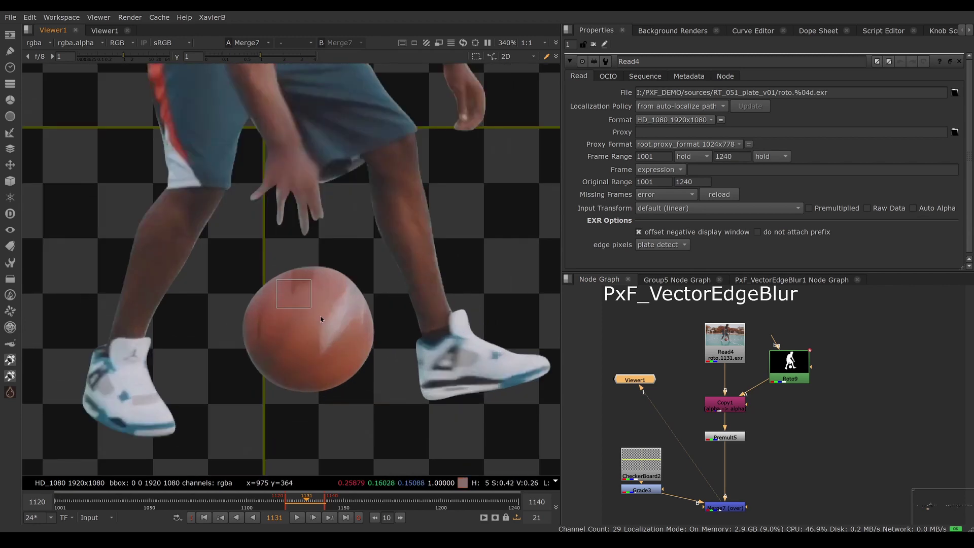
pyautogui.keyDown('ctrl'); pyautogui.keyDown('shift'); pyautogui.moveTo(276, 279); pyautogui.dragTo(349, 355); pyautogui.keyUp('shift'); pyautogui.keyUp('ctrl')
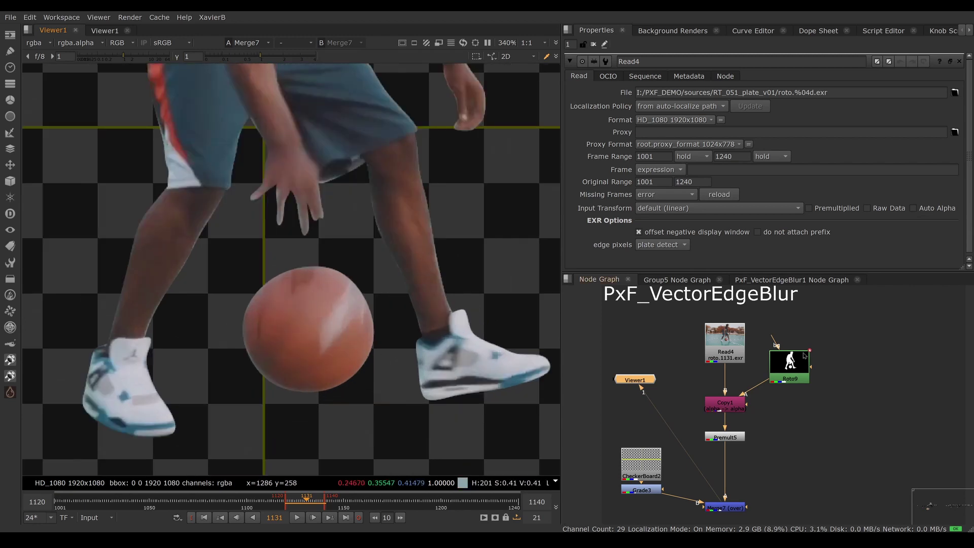
pyautogui.click(793, 365)
pyautogui.press('1')
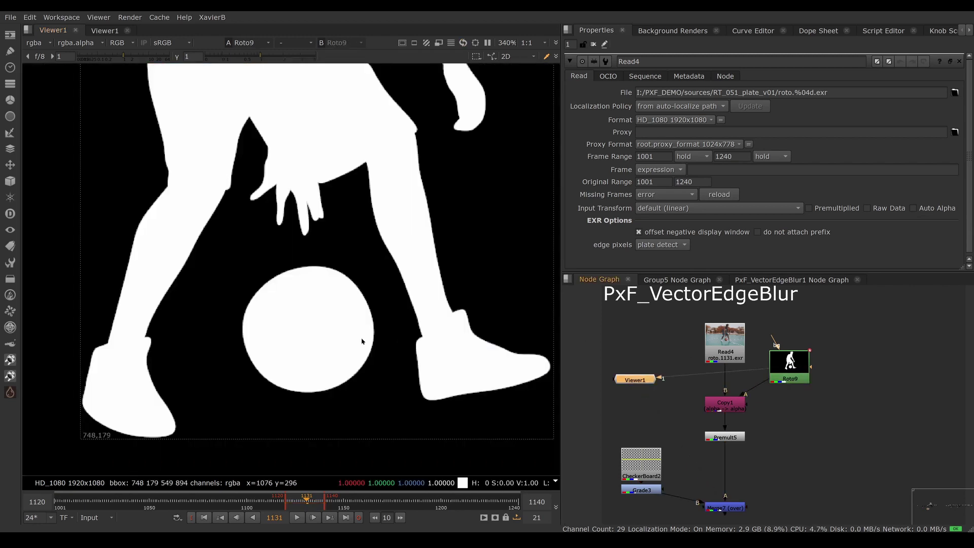
pyautogui.click(728, 439)
pyautogui.press('1')
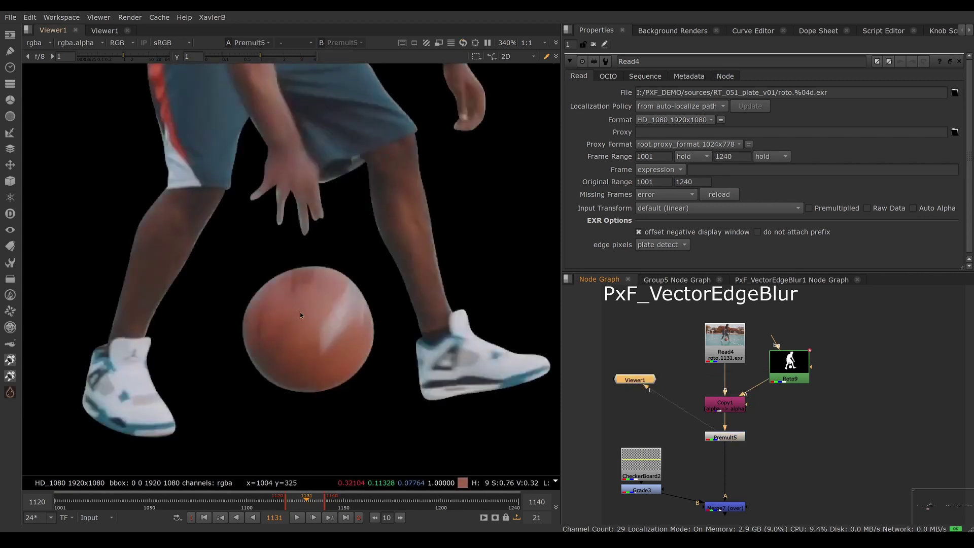
# Sample the ball's pixels along its top edge in Premult5, then clear the sampling and deselect.
pyautogui.keyDown('ctrl'); pyautogui.keyDown('shift'); pyautogui.moveTo(300, 305); pyautogui.dragTo(342, 345); pyautogui.keyUp('shift'); pyautogui.keyUp('ctrl')
pyautogui.keyDown('ctrl'); pyautogui.keyDown('shift'); pyautogui.moveTo(304, 255); pyautogui.dragTo(341, 284); pyautogui.keyUp('shift'); pyautogui.keyUp('ctrl')
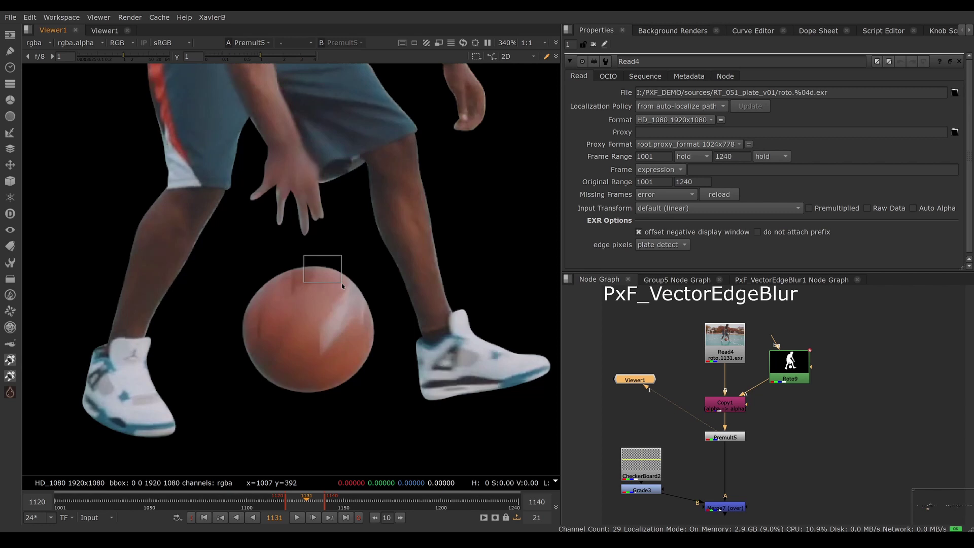
pyautogui.keyDown('ctrl'); pyautogui.click(342, 283); pyautogui.keyUp('ctrl')
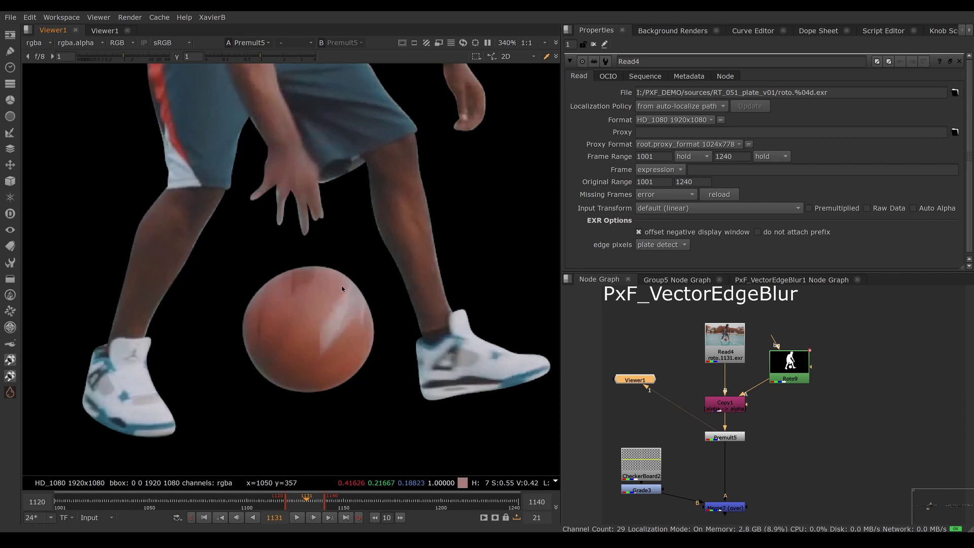
pyautogui.click(803, 404)
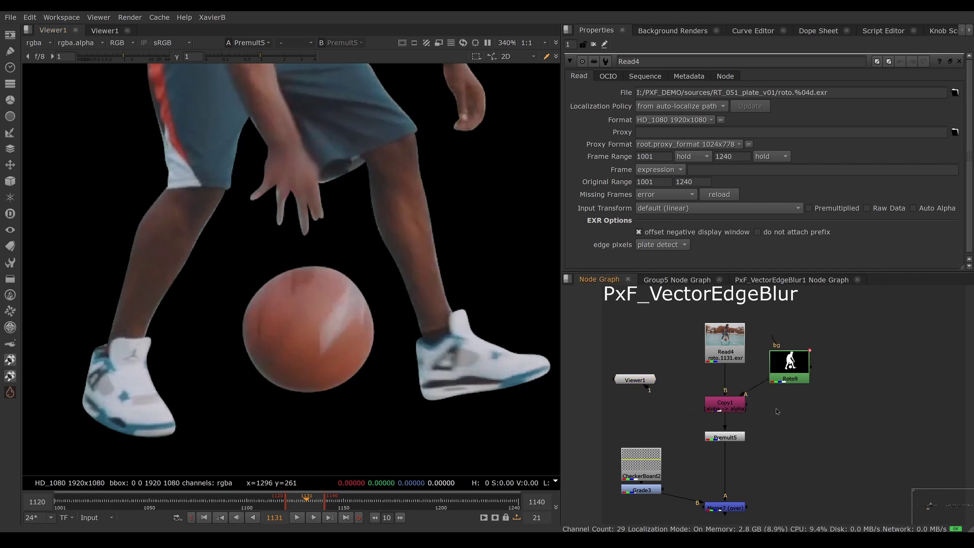
# Set Roto9's motion blur to global and play the blurred matte, stopping at 1131.
pyautogui.doubleClick(785, 366)
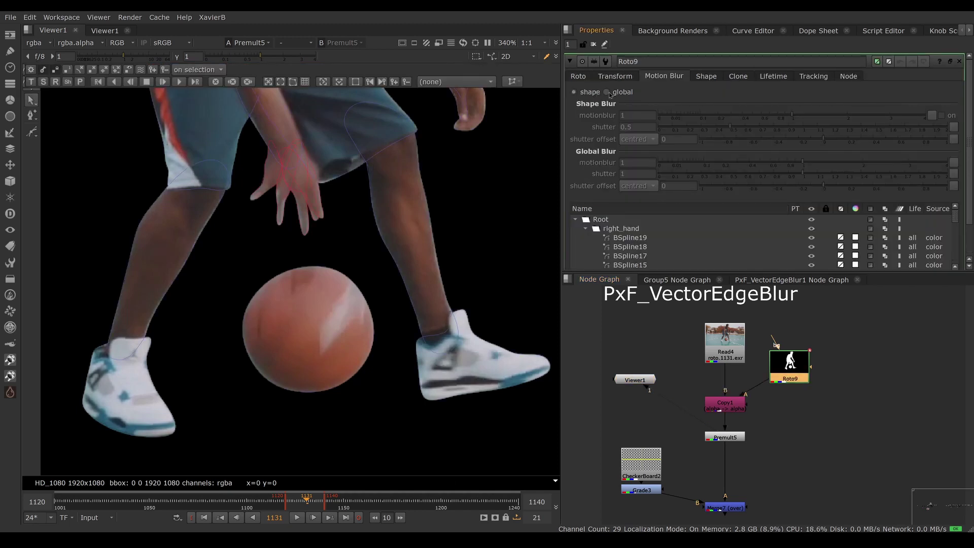
pyautogui.click(606, 92)
pyautogui.press('1')
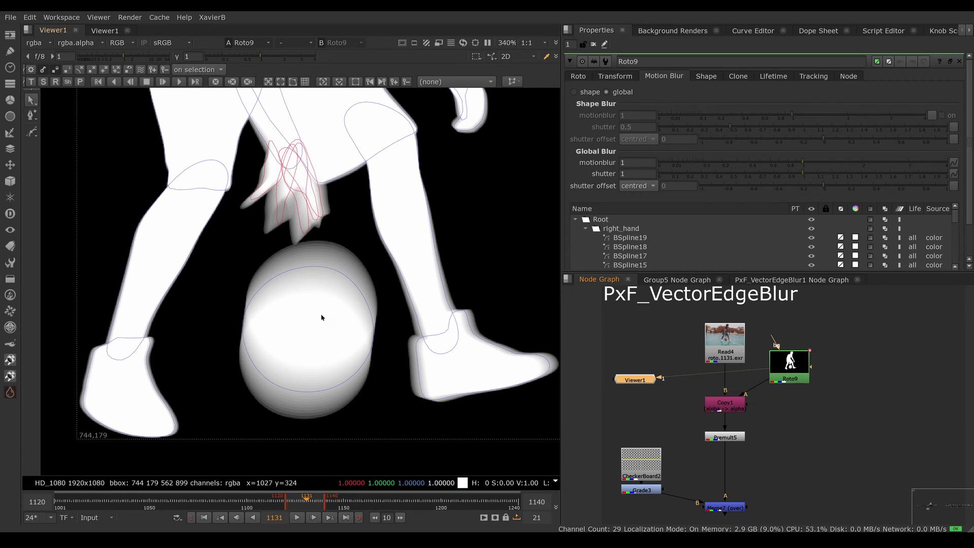
pyautogui.click(297, 517)
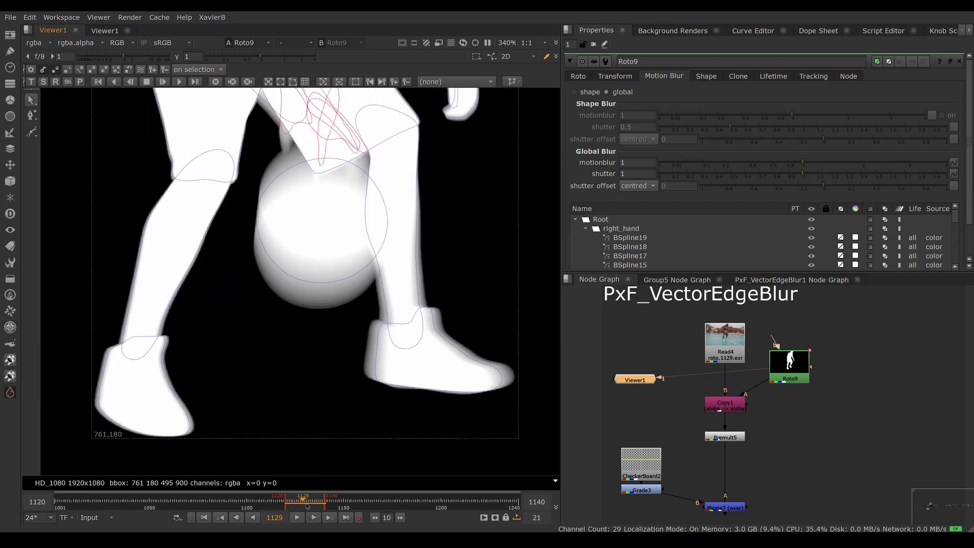
pyautogui.click(307, 506)
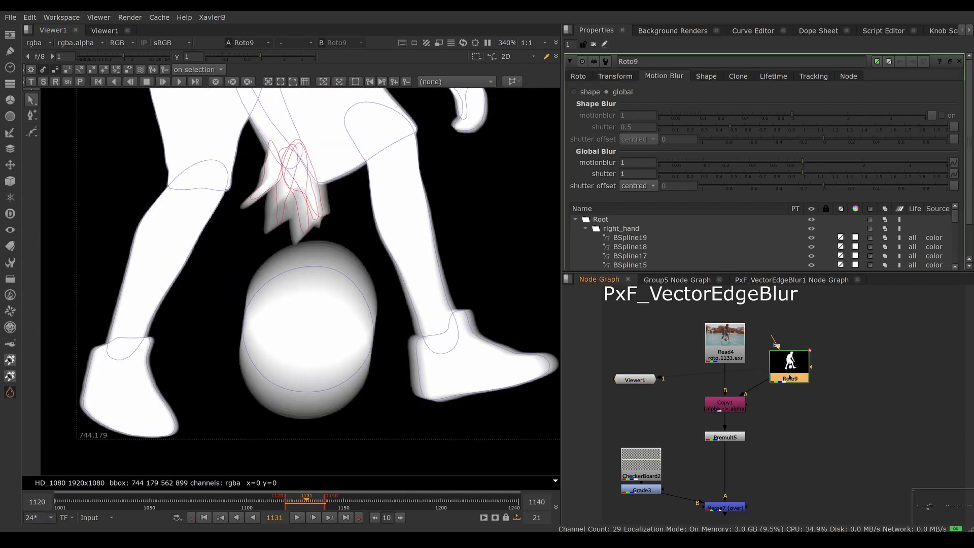
# View the blurred result through Copy1 and the Merge7 checkerboard comp.
pyautogui.click(789, 365)
pyautogui.click(732, 409)
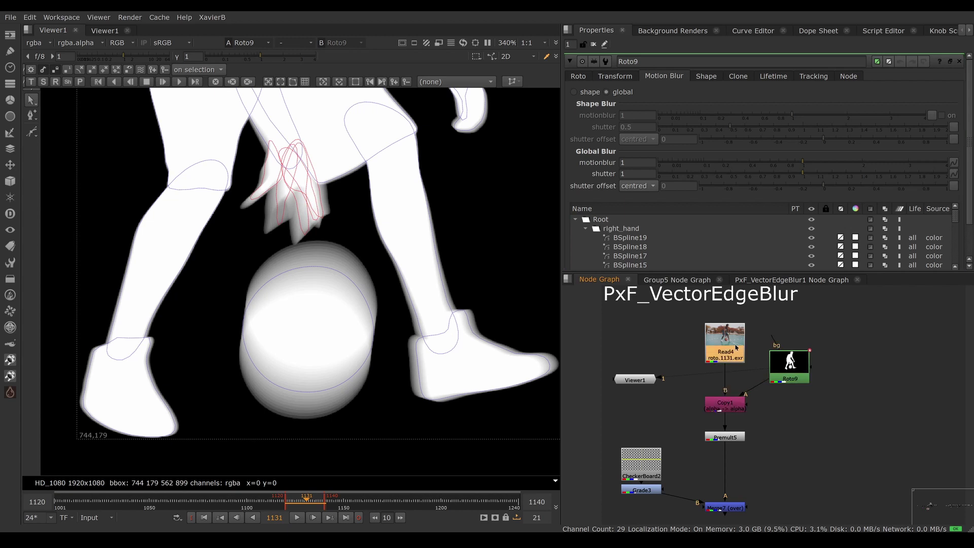
pyautogui.press('1')
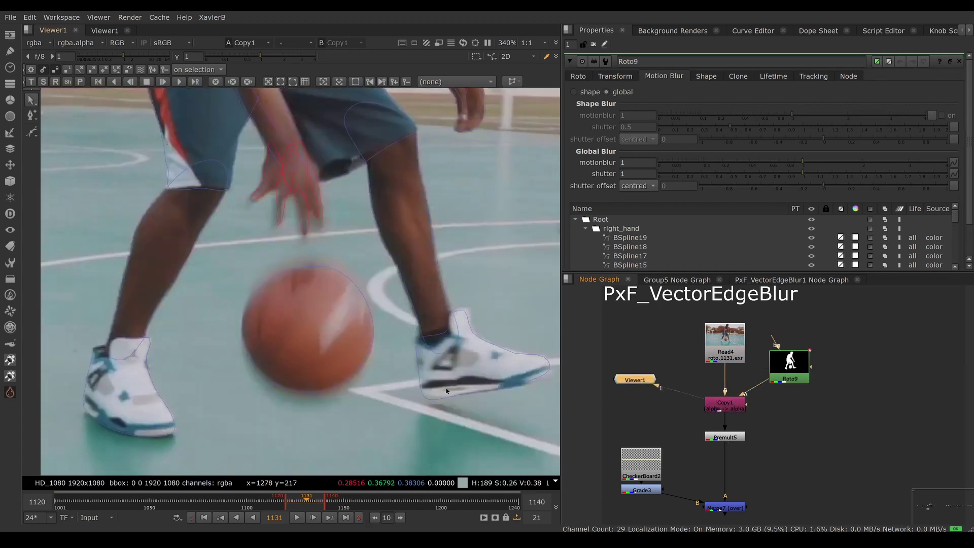
pyautogui.click(723, 508)
pyautogui.press('1')
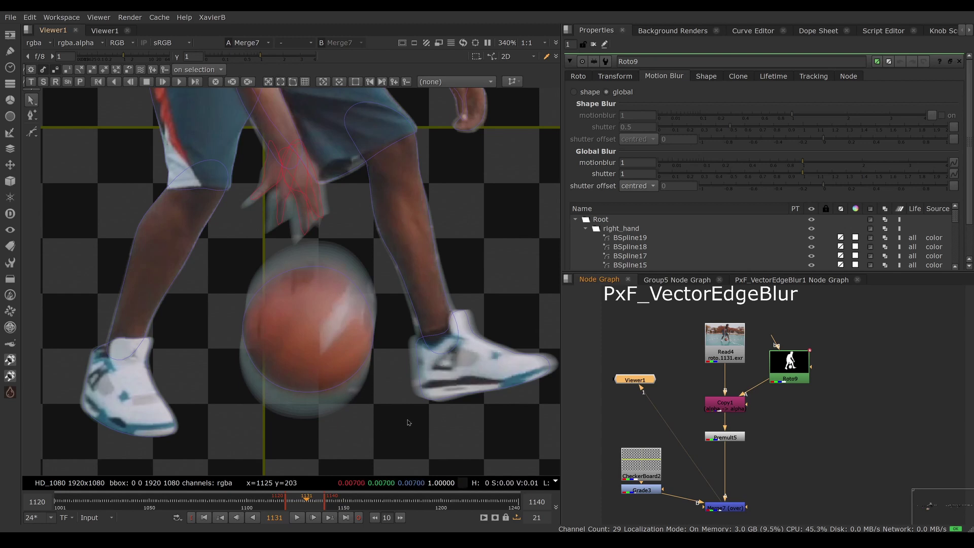
# Check frames 1128–1131, show the ball's roto points, and view raw Read4 footage.
pyautogui.moveTo(300, 505); pyautogui.dragTo(304, 504)
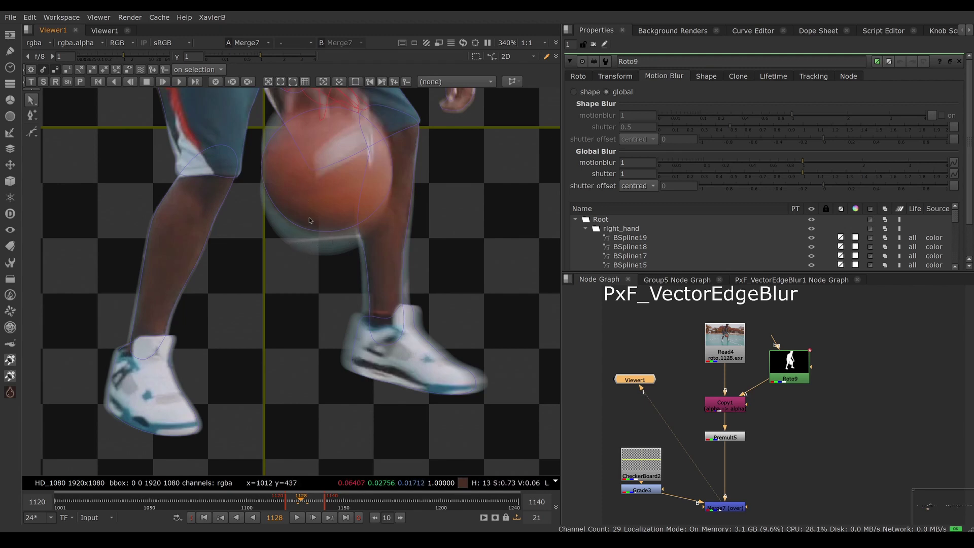
pyautogui.press('Right')
pyautogui.press('Right')
pyautogui.press('Right')
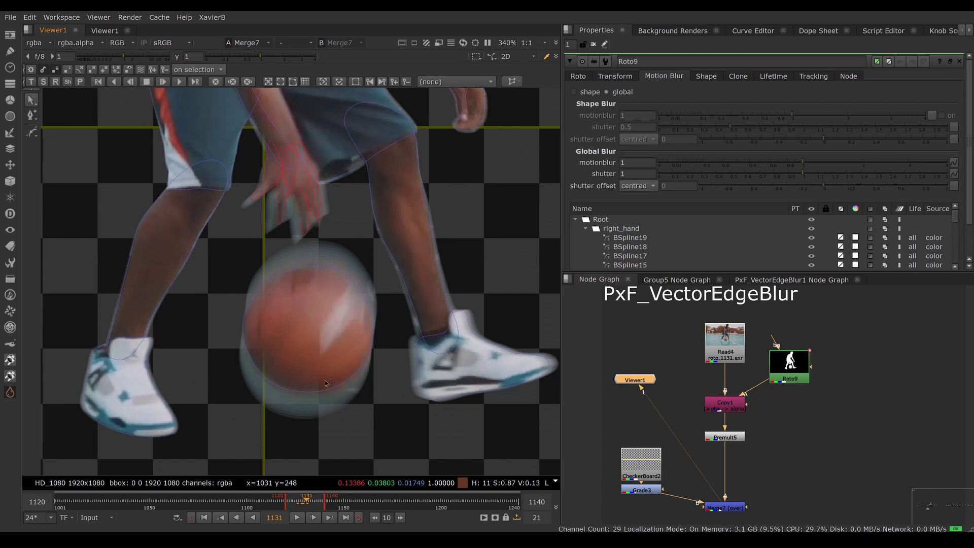
pyautogui.click(319, 394)
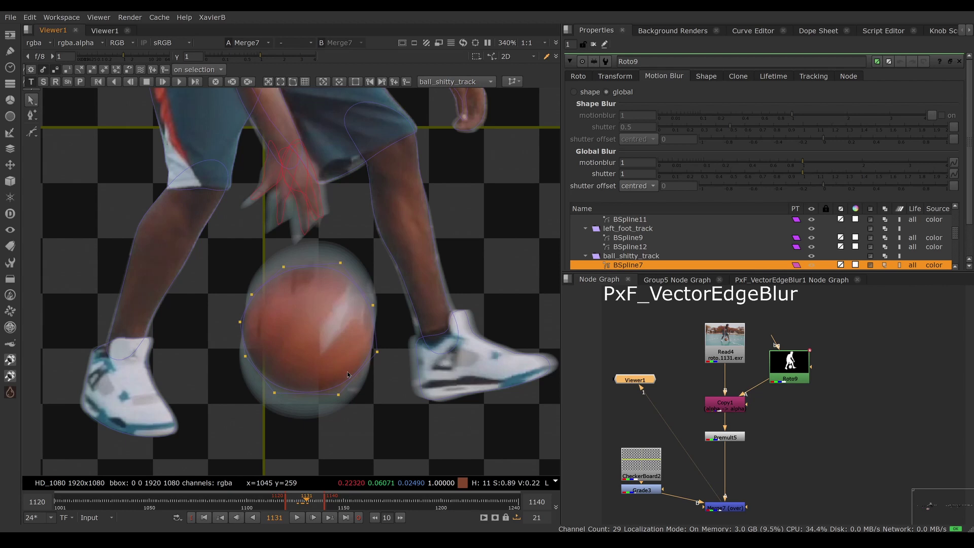
pyautogui.click(710, 355)
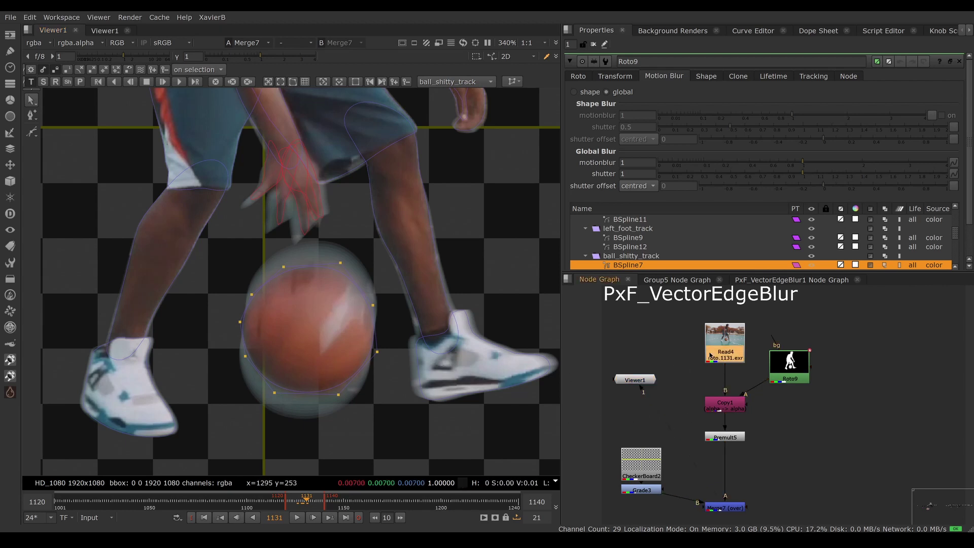
pyautogui.press('1')
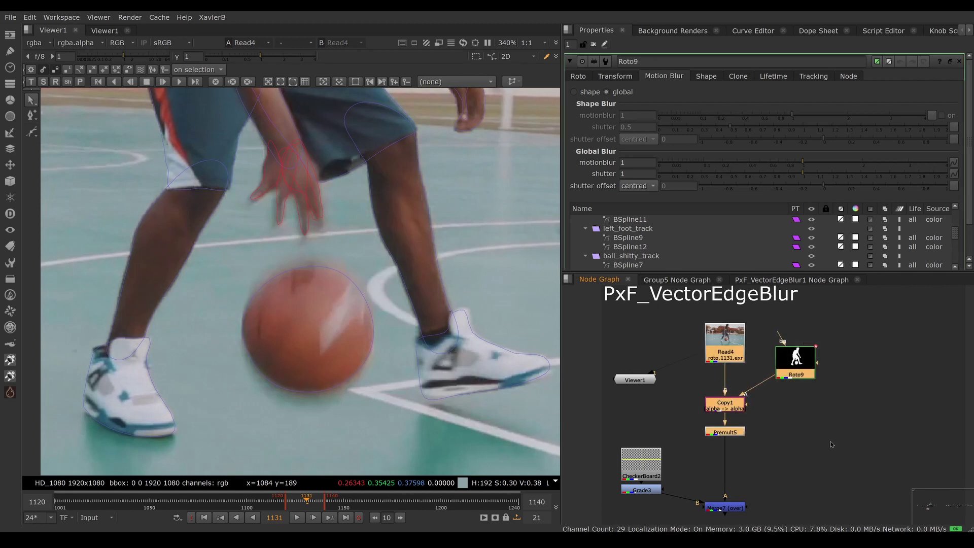
# Duplicate the Read/Roto/Copy/Premult branch to the right and view its Premult6 output.
pyautogui.moveTo(867, 369); pyautogui.dragTo(781, 383, button='middle')
pyautogui.click(816, 431)
pyautogui.hotkey('ctrl', 'v')
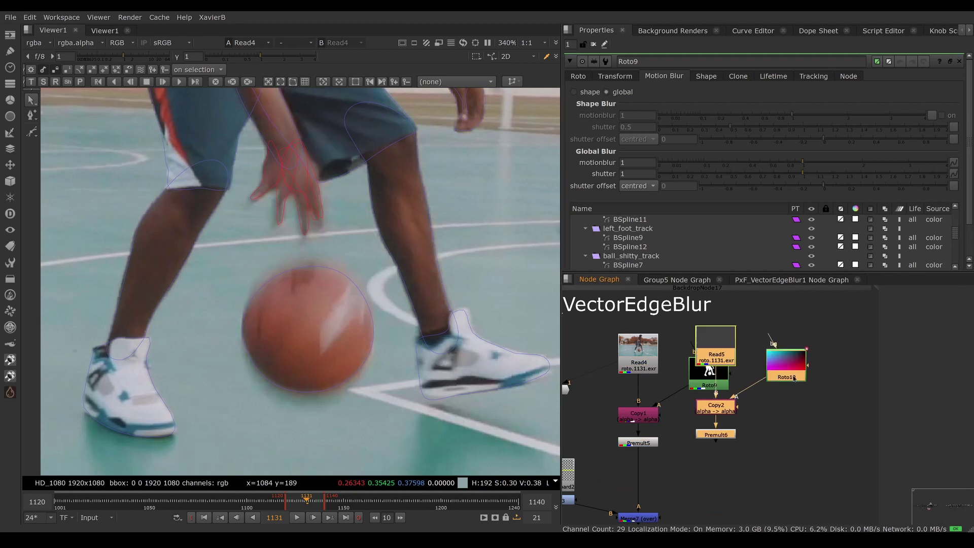
pyautogui.moveTo(732, 439); pyautogui.dragTo(794, 459)
pyautogui.click(794, 459)
pyautogui.press('1')
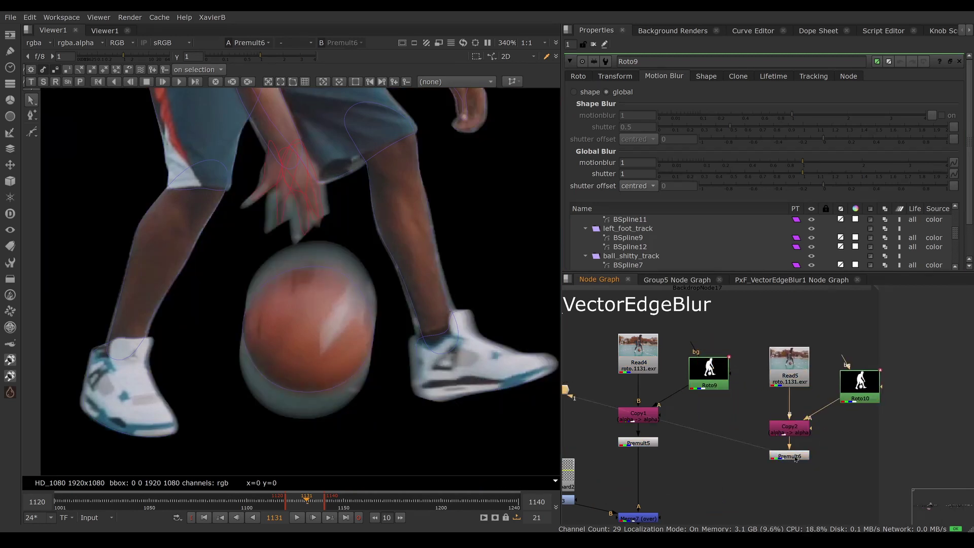
# Switch Roto10's motion blur to per-shape and add a PxF_VectorEdgeBlur node.
pyautogui.doubleClick(859, 386)
pyautogui.click(588, 91)
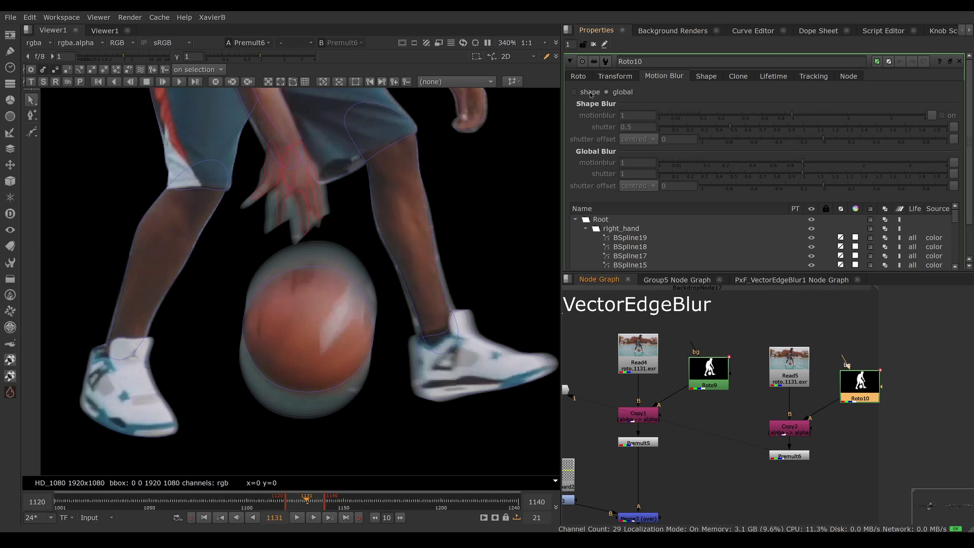
pyautogui.click(752, 480)
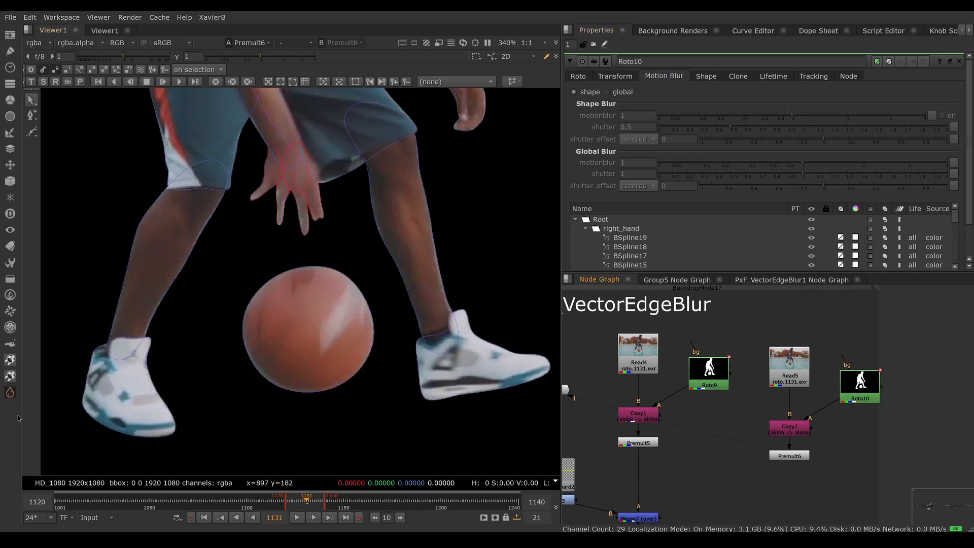
pyautogui.click(9, 392)
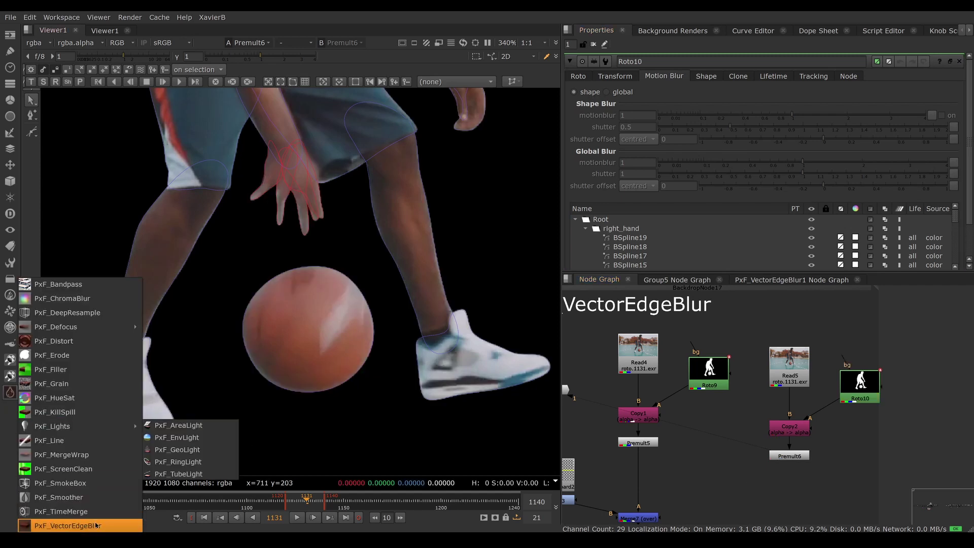
pyautogui.click(68, 525)
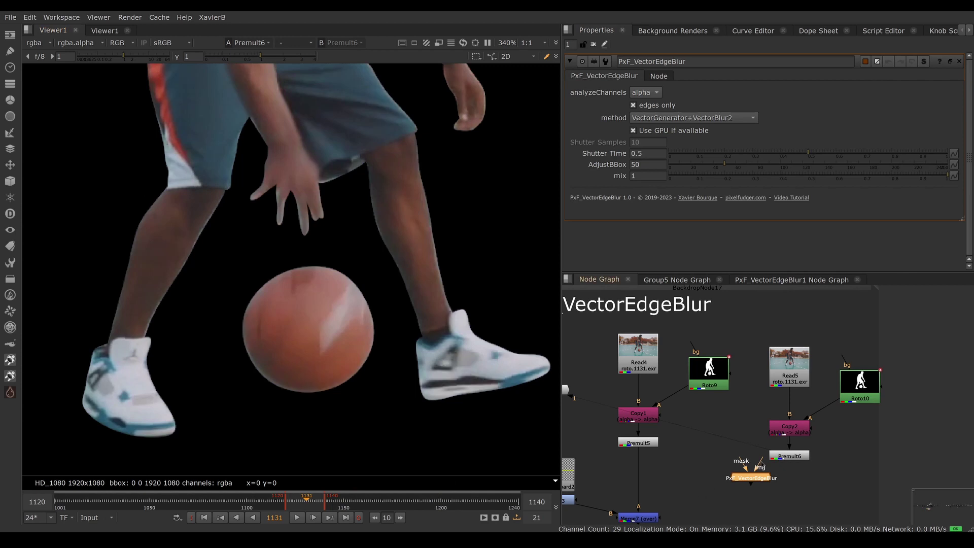
# Connect PxF_VectorEdgeBlur under Premult6 and compare its output with Premult5.
pyautogui.moveTo(756, 477); pyautogui.dragTo(794, 495)
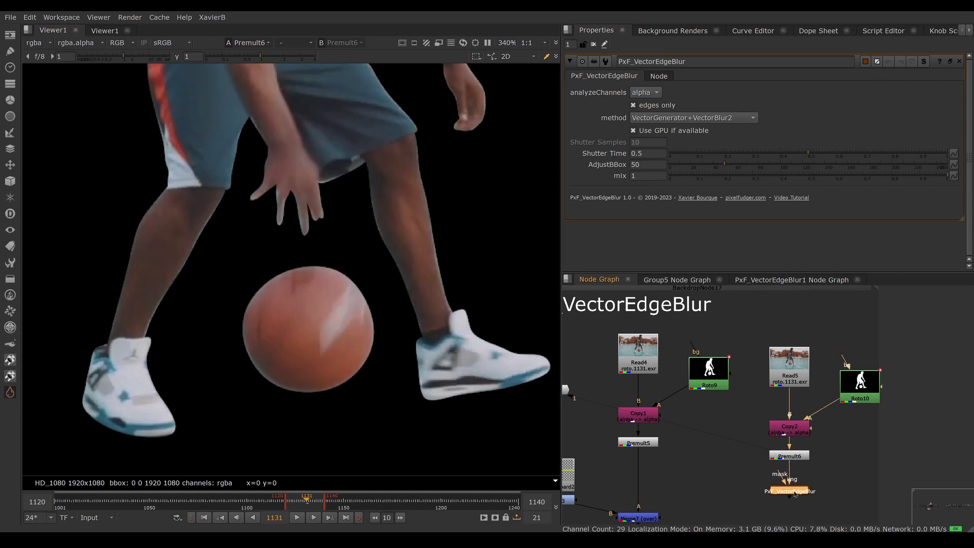
pyautogui.press('1')
pyautogui.moveTo(649, 525); pyautogui.dragTo(663, 502, button='middle')
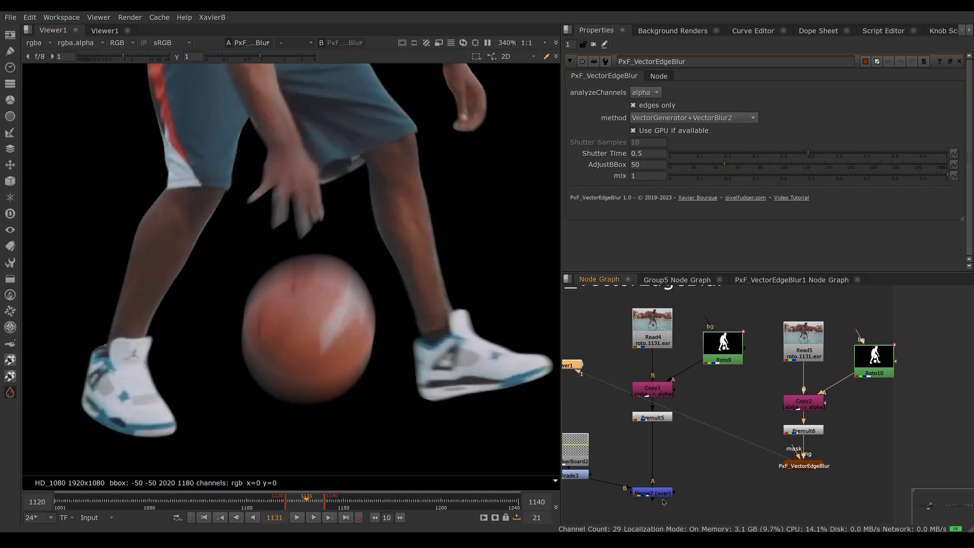
pyautogui.click(653, 418)
pyautogui.press('1')
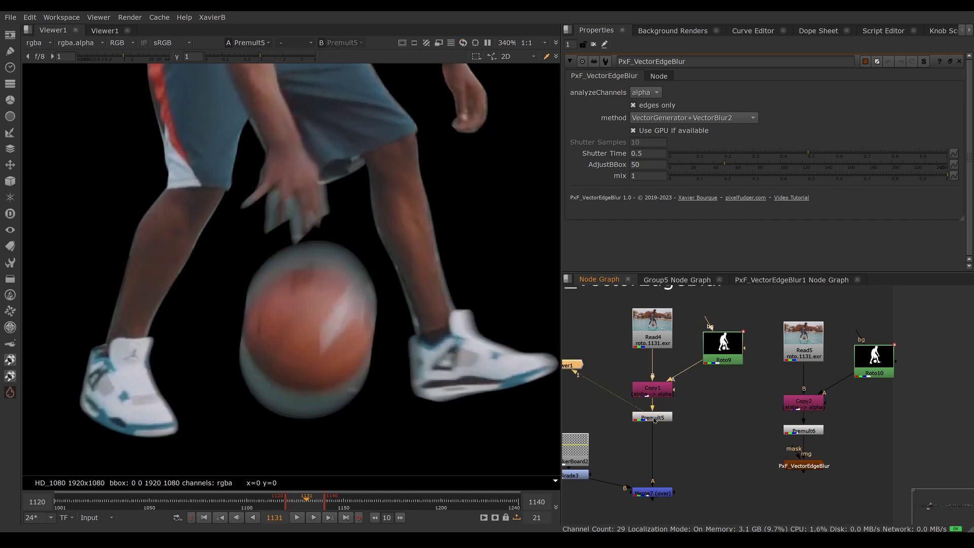
pyautogui.click(815, 467)
pyautogui.press('1')
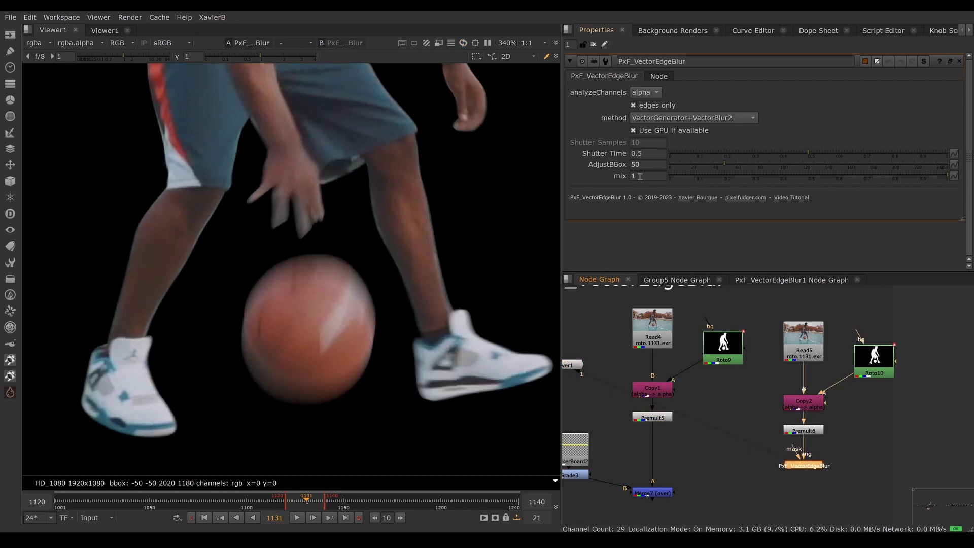
# Set Shutter Time to 1 and compare the blurred edges against Premult5.
pyautogui.moveTo(642, 152); pyautogui.dragTo(608, 156)
pyautogui.write('1')
pyautogui.press('Return')
pyautogui.click(662, 418)
pyautogui.press('1')
pyautogui.click(821, 466)
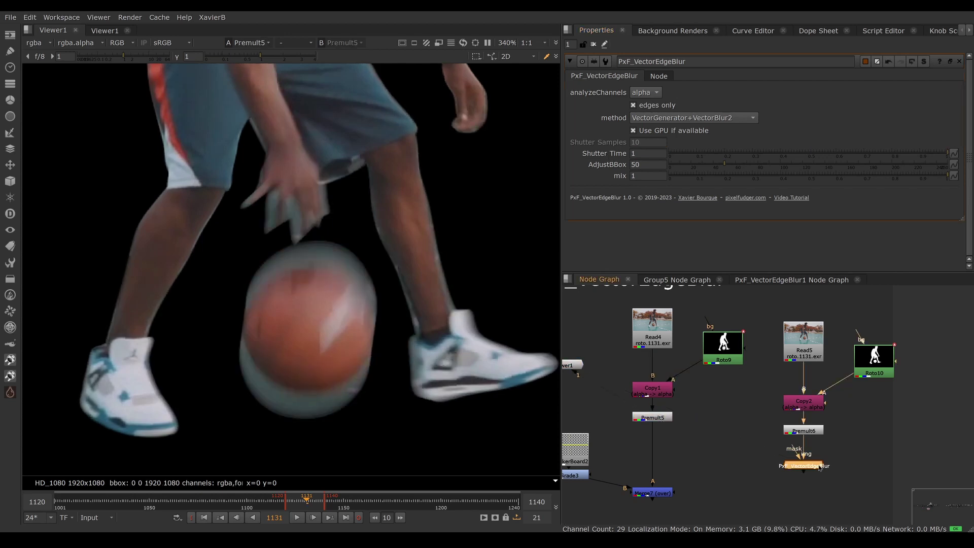
pyautogui.press('1')
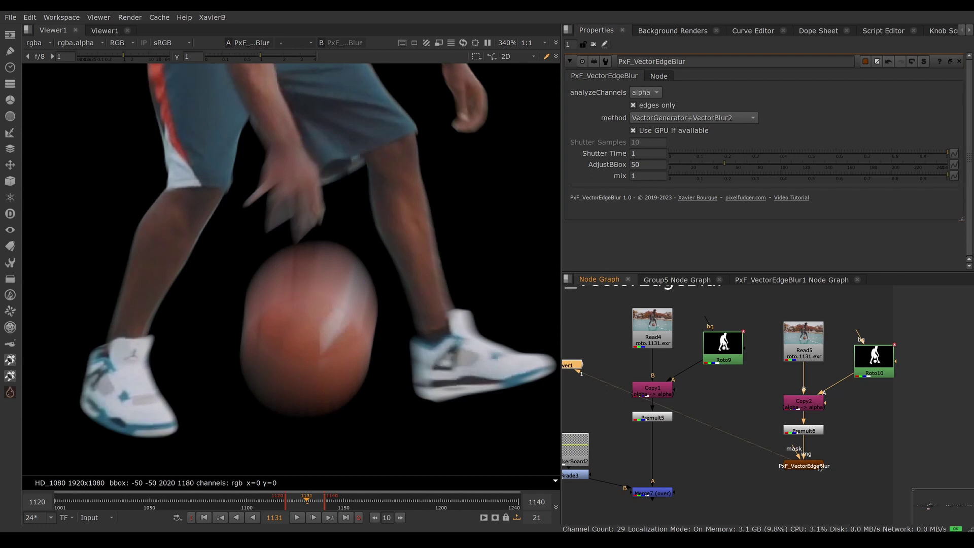
pyautogui.click(663, 416)
pyautogui.press('1')
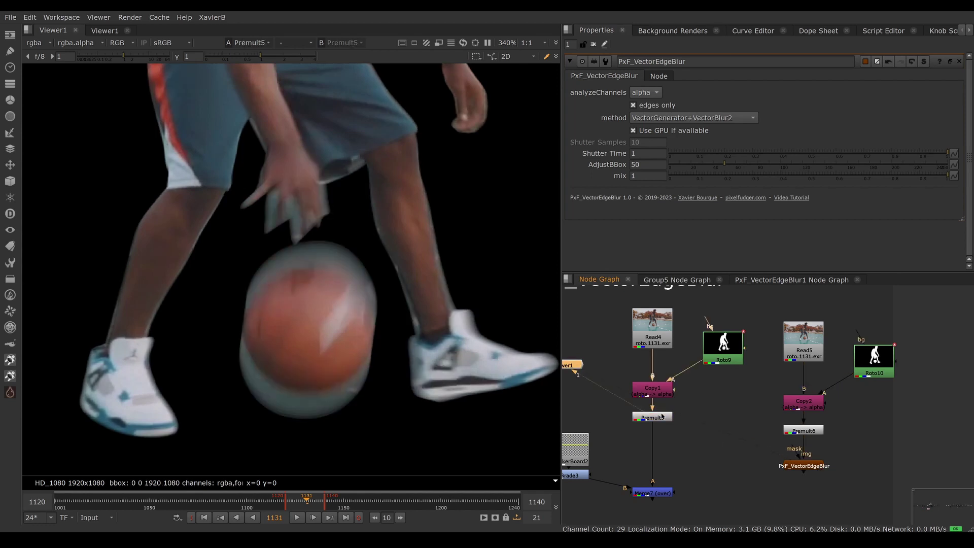
pyautogui.click(802, 465)
# Flip the viewer between the edge-blur output and the original cut-out.
pyautogui.press('2')
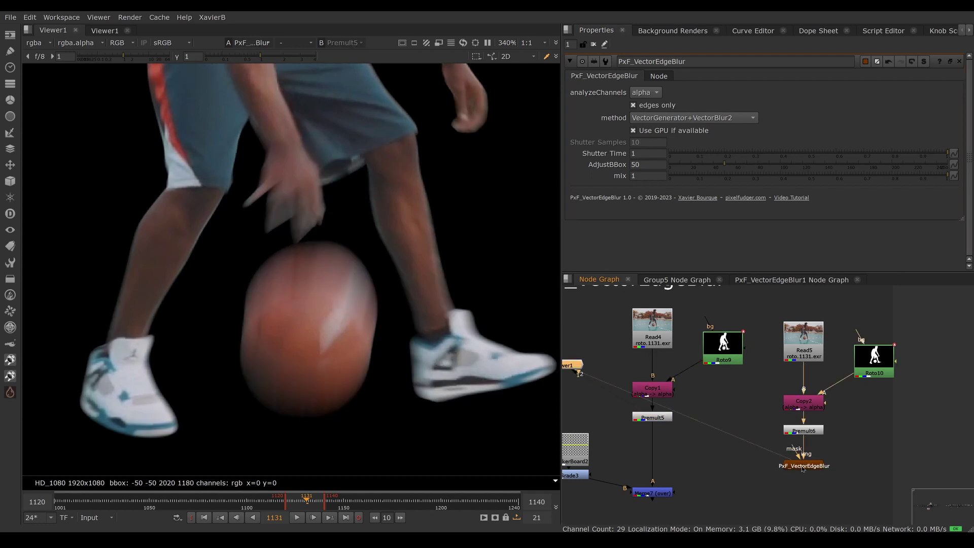
pyautogui.press('1')
pyautogui.press('2')
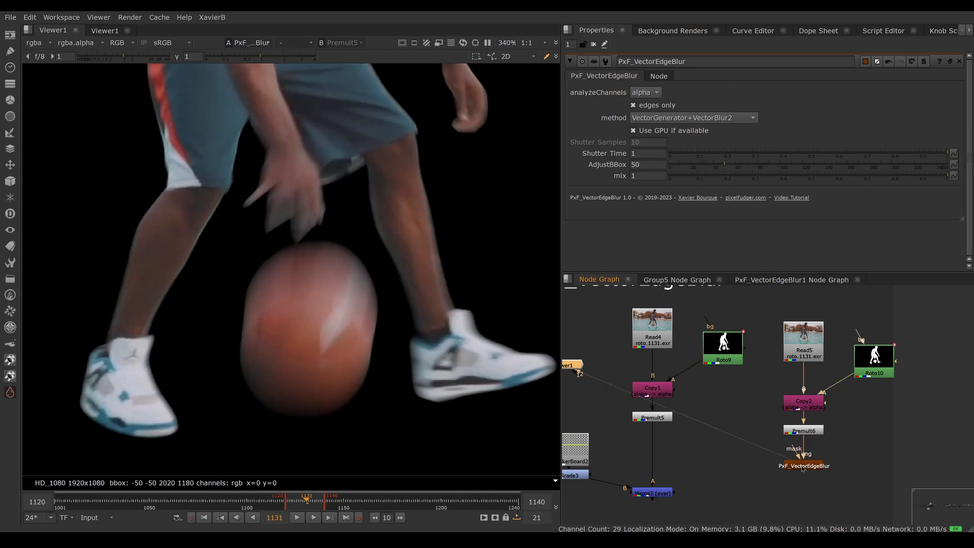
pyautogui.press('1')
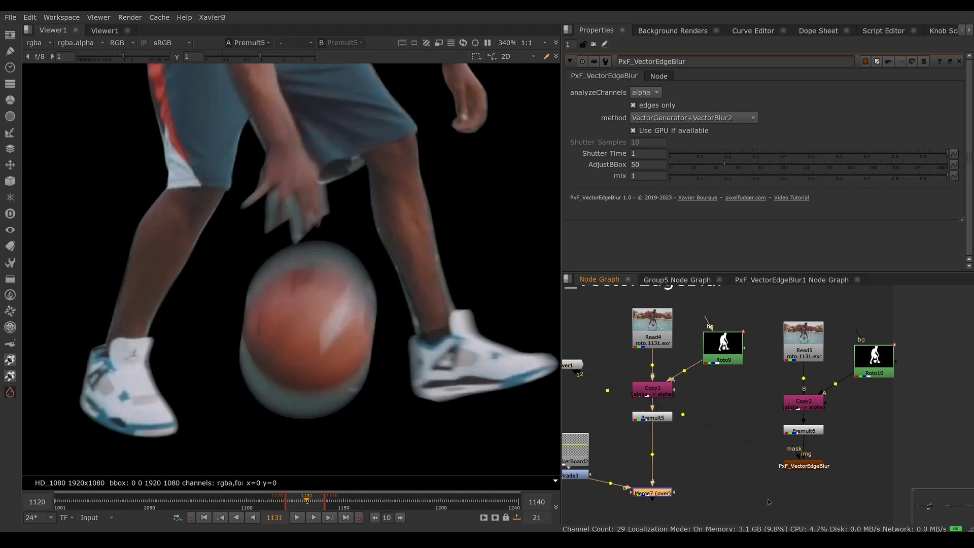
# Add a Merge10 under the blur node with Grade3 as background, and view it.
pyautogui.press('m')
pyautogui.hotkey('shift', 'x')
pyautogui.moveTo(767, 499); pyautogui.dragTo(590, 480)
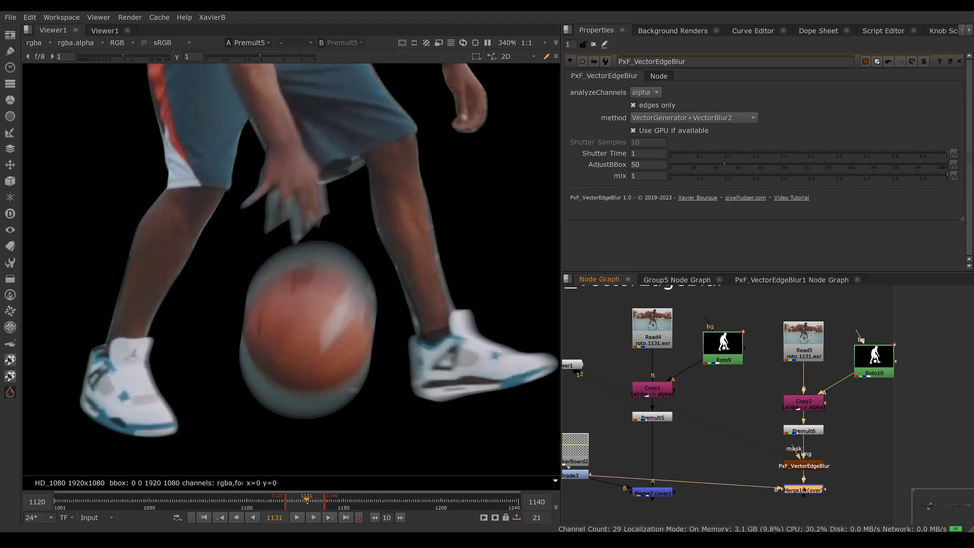
pyautogui.moveTo(789, 497); pyautogui.dragTo(804, 490)
pyautogui.press('1')
# Compare the Merge7 and Merge10 checkerboard comps in the viewer.
pyautogui.click(661, 493)
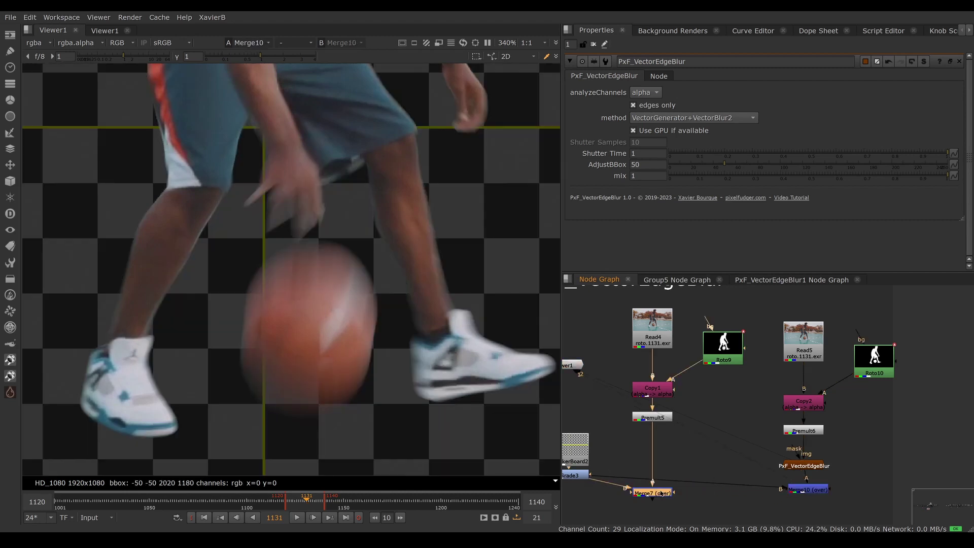
pyautogui.press('1')
pyautogui.click(729, 345)
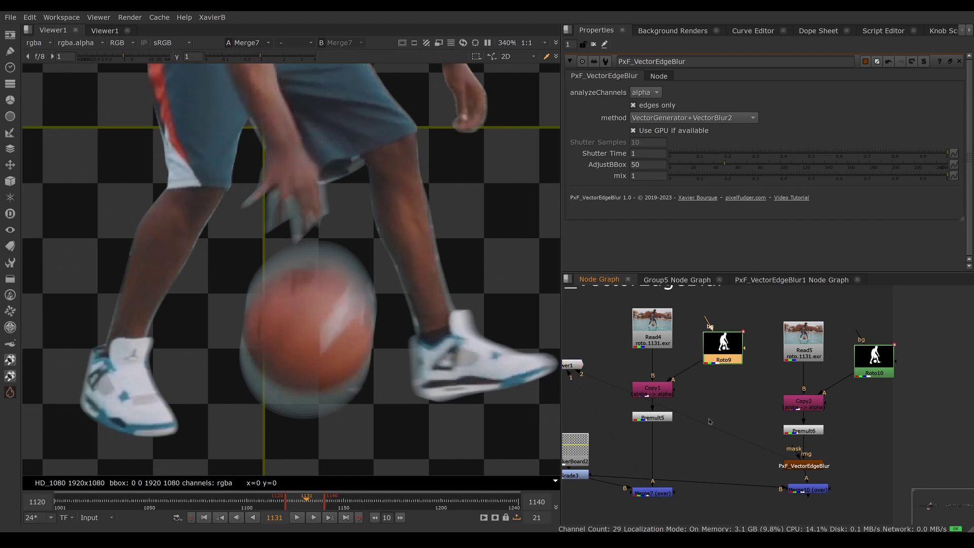
pyautogui.click(796, 490)
pyautogui.press('1')
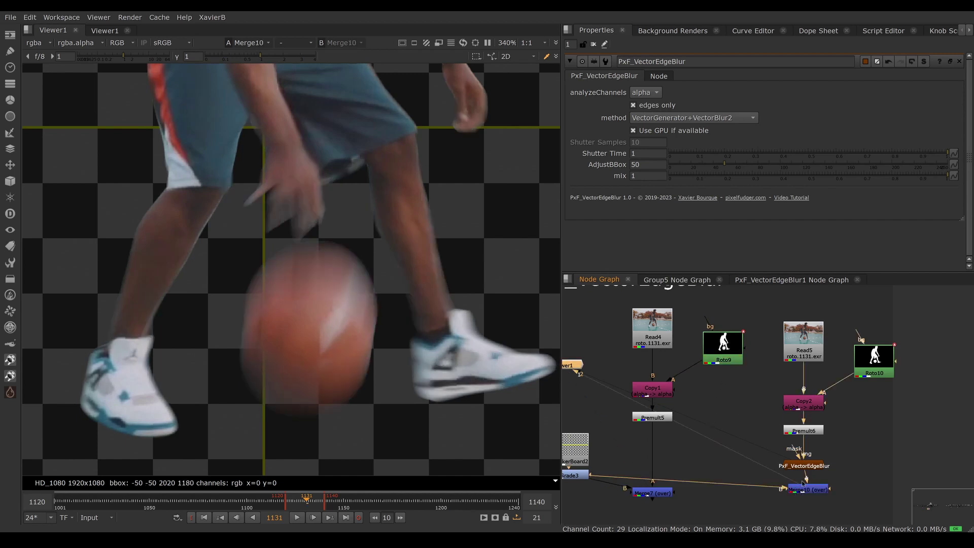
pyautogui.moveTo(795, 491); pyautogui.dragTo(791, 494)
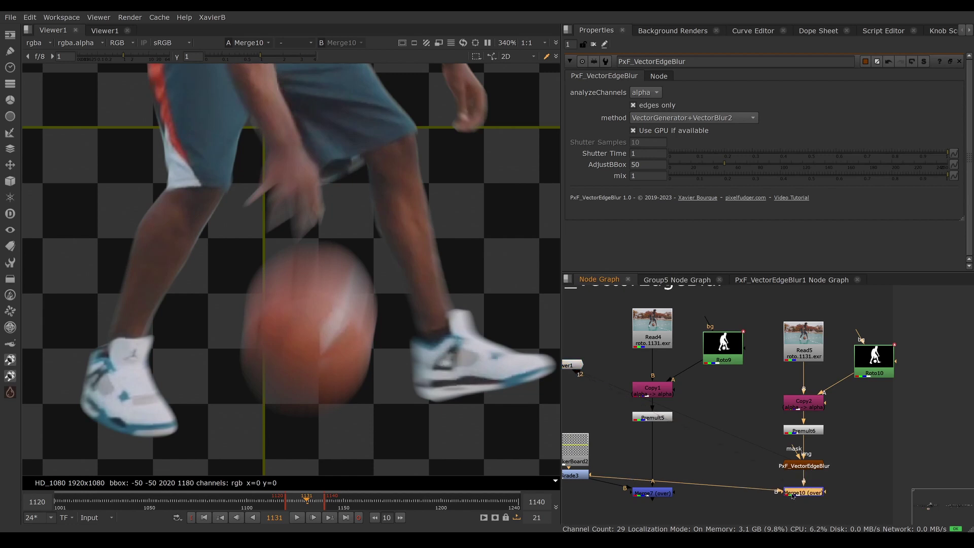
pyautogui.click(660, 496)
pyautogui.press('1')
pyautogui.click(739, 495)
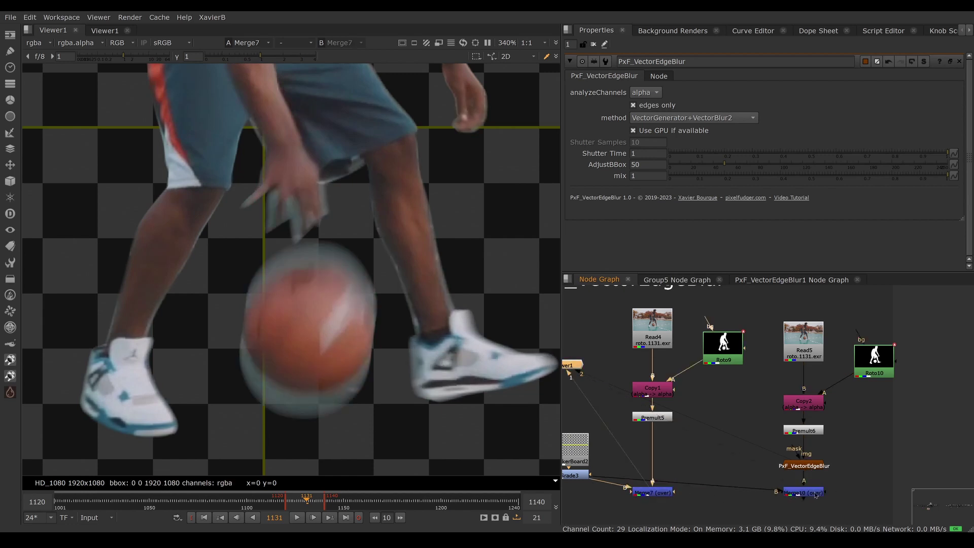
pyautogui.click(815, 495)
pyautogui.press('1')
# View the unblurred Premult6 cut-out on black.
pyautogui.click(878, 373)
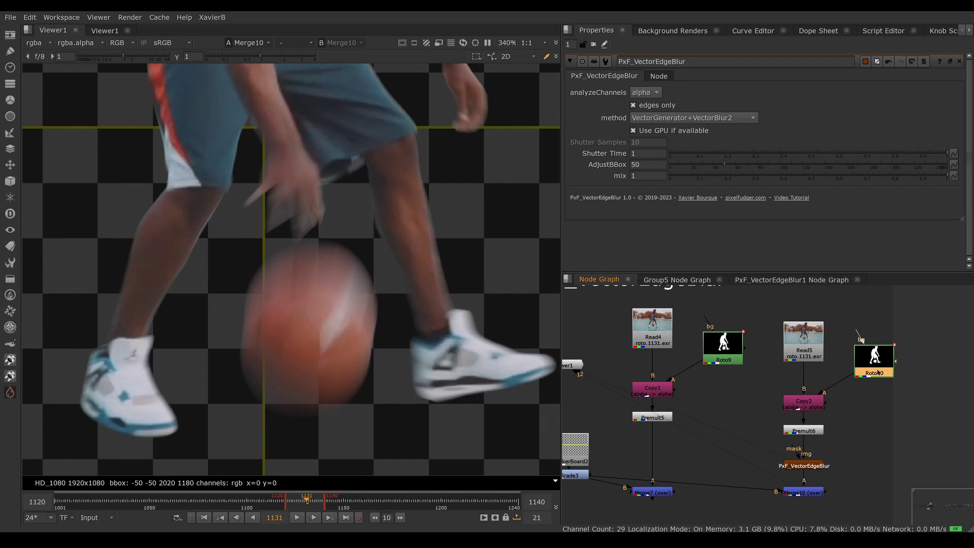
pyautogui.click(808, 430)
pyautogui.press('1')
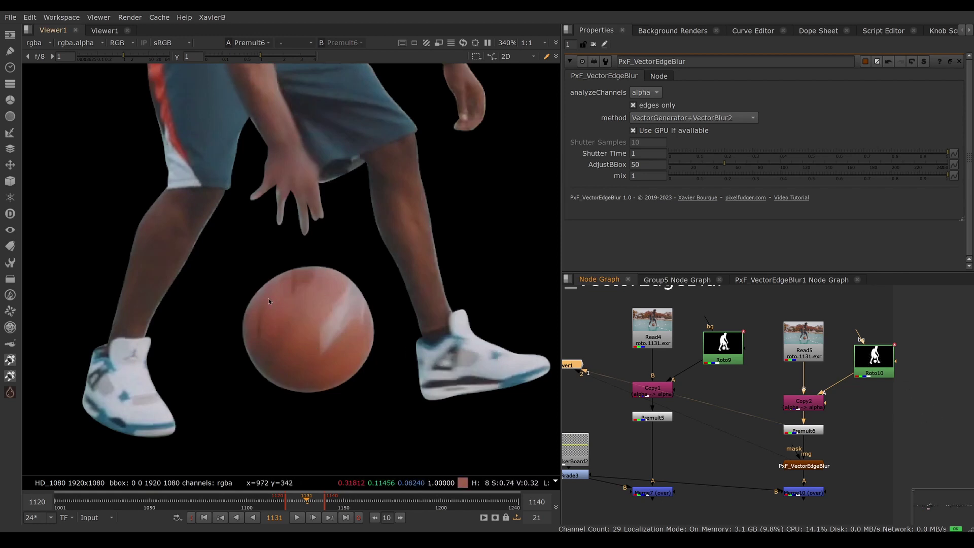
# Sample the ball, then view the PxF_VectorEdgeBlur result and check its alpha.
pyautogui.keyDown('ctrl'); pyautogui.moveTo(267, 298); pyautogui.dragTo(328, 373); pyautogui.keyUp('ctrl')
pyautogui.keyDown('ctrl'); pyautogui.rightClick(328, 373); pyautogui.keyUp('ctrl')
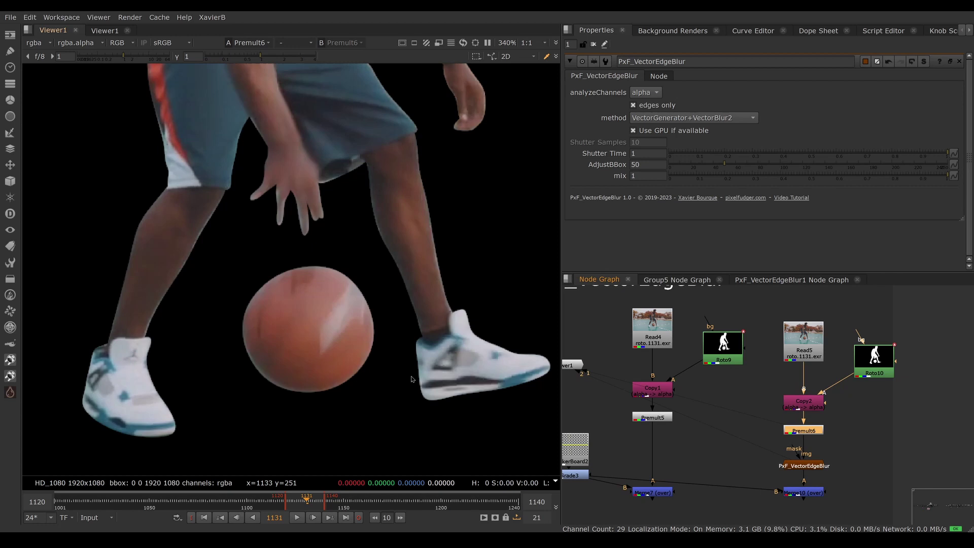
pyautogui.click(817, 466)
pyautogui.press('1')
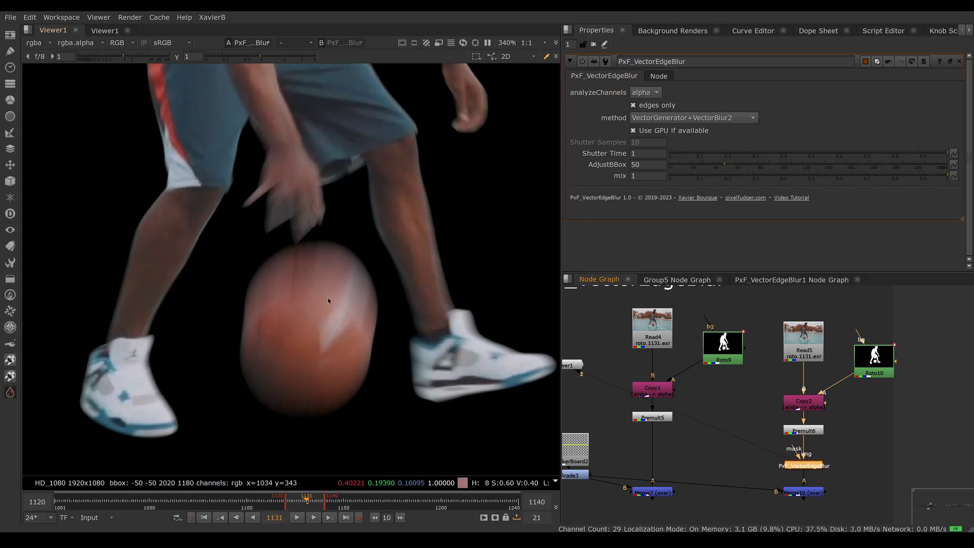
pyautogui.press('a')
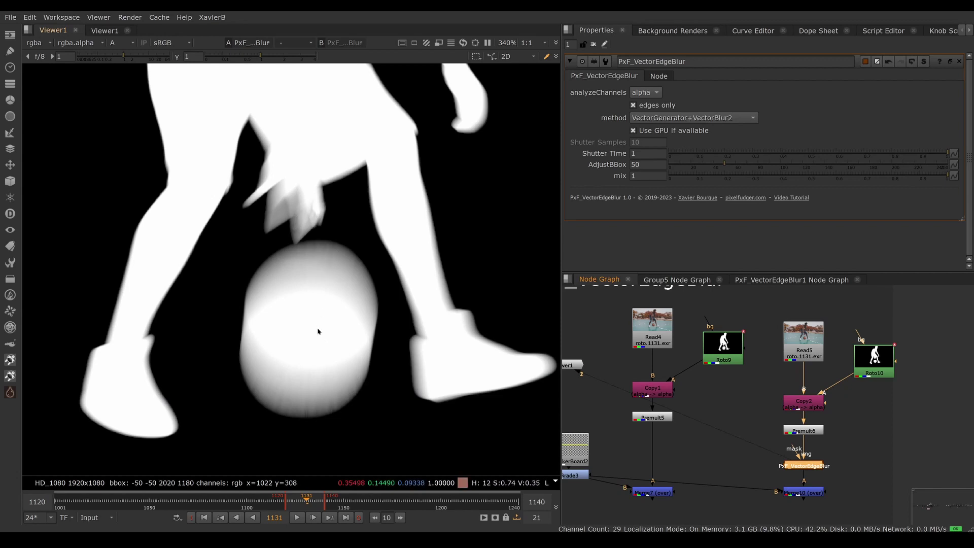
pyautogui.press('a')
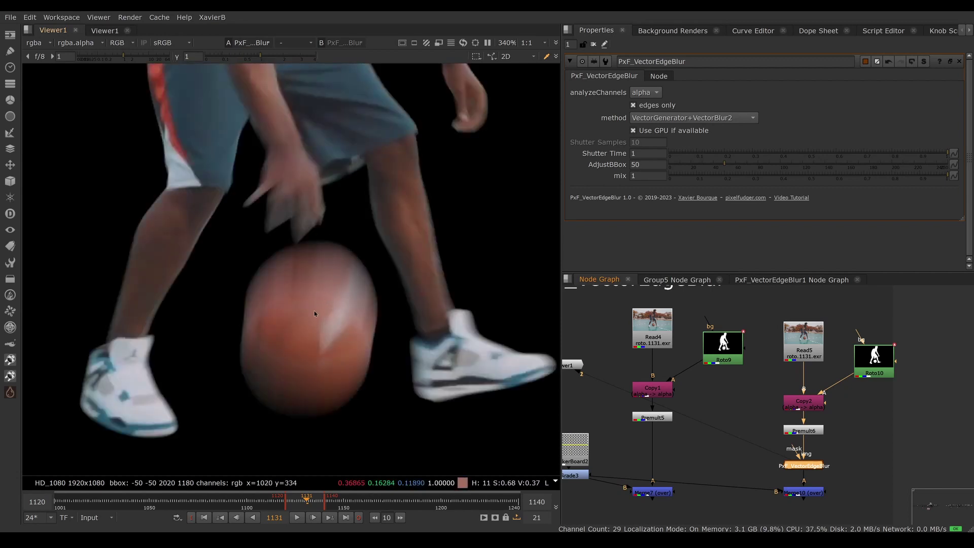
# Sample pixels across the blurred ball, then view the Merge10 checkerboard comp.
pyautogui.keyDown('ctrl'); pyautogui.keyDown('shift'); pyautogui.moveTo(273, 314); pyautogui.dragTo(287, 330); pyautogui.keyUp('shift'); pyautogui.keyUp('ctrl')
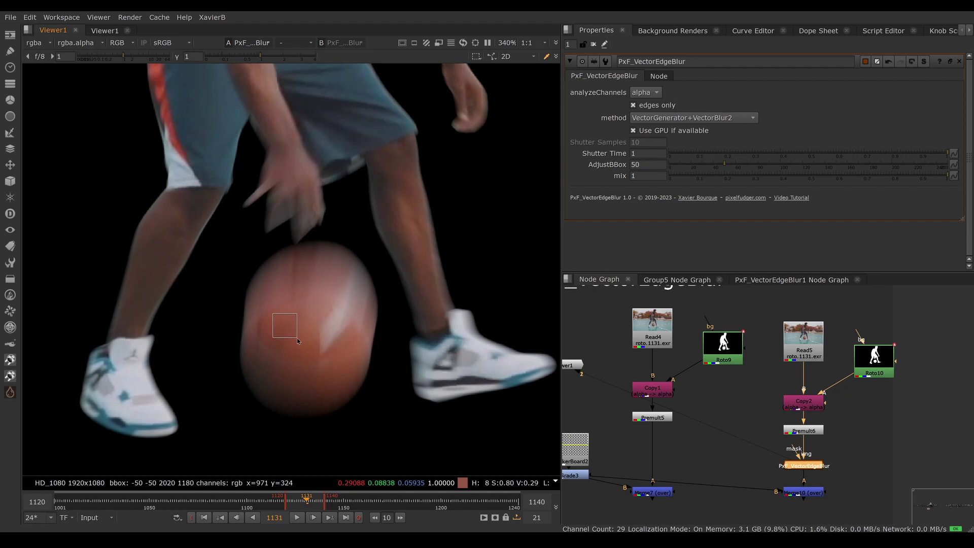
pyautogui.moveTo(296, 337)
pyautogui.keyDown('ctrl'); pyautogui.mouseDown()
pyautogui.moveTo(282, 299)
pyautogui.moveTo(282, 339)
pyautogui.mouseUp(); pyautogui.keyUp('ctrl')
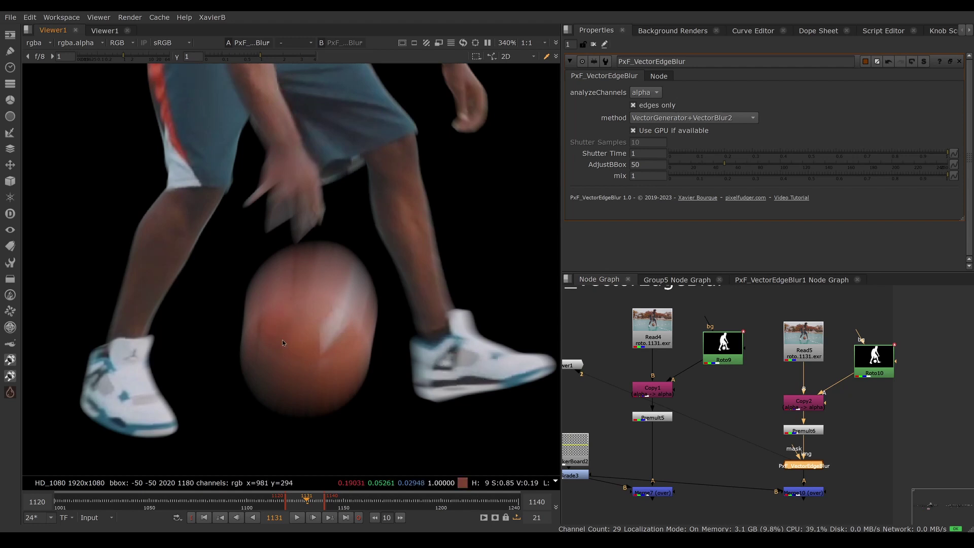
pyautogui.click(803, 339)
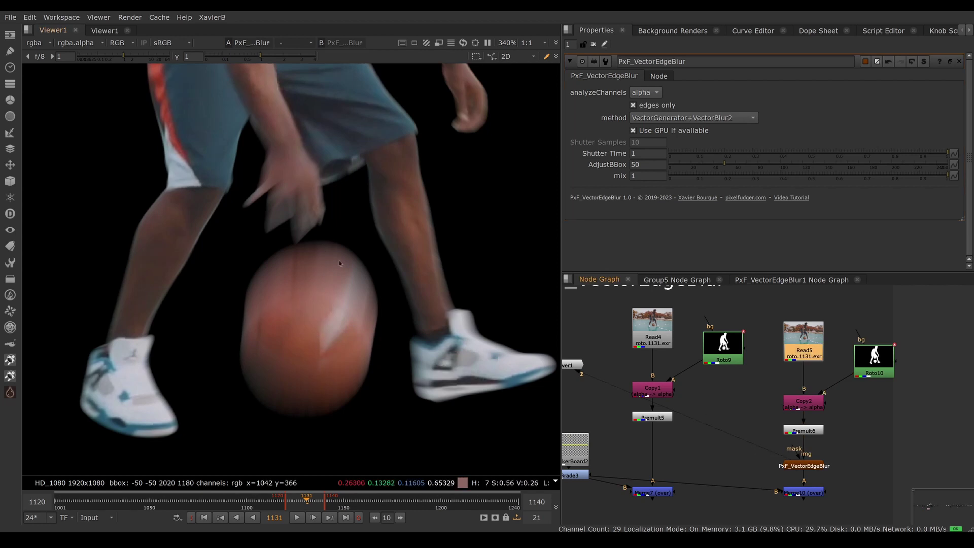
pyautogui.click(814, 492)
pyautogui.press('1')
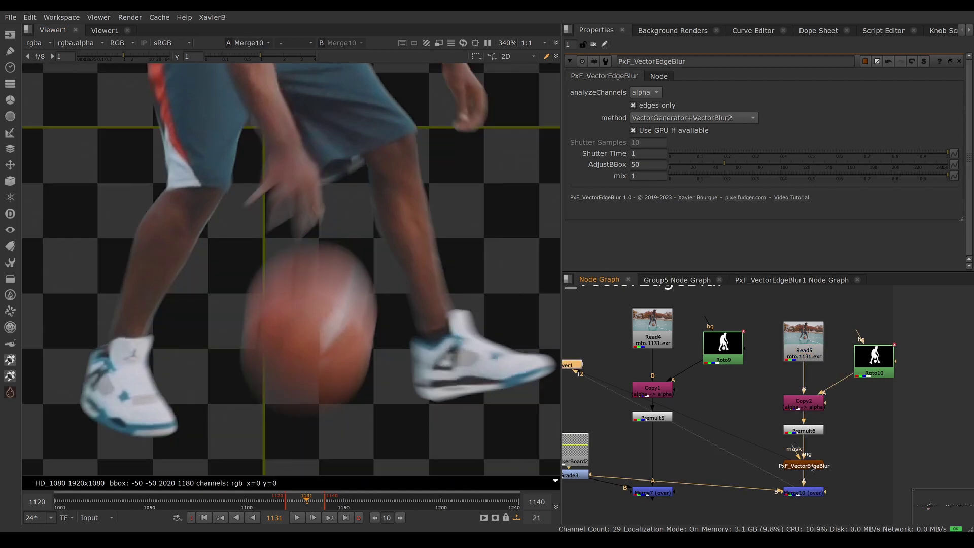
pyautogui.click(811, 466)
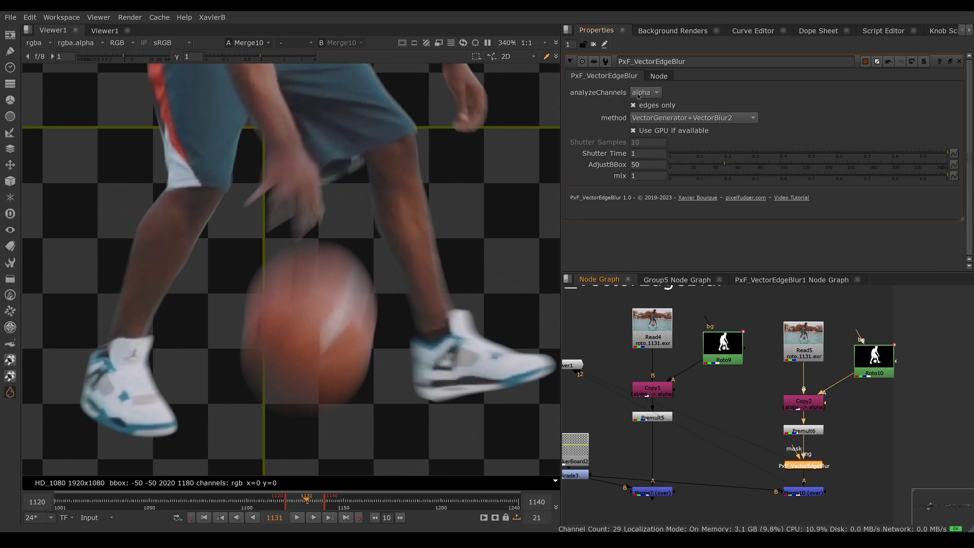
pyautogui.moveTo(638, 96)
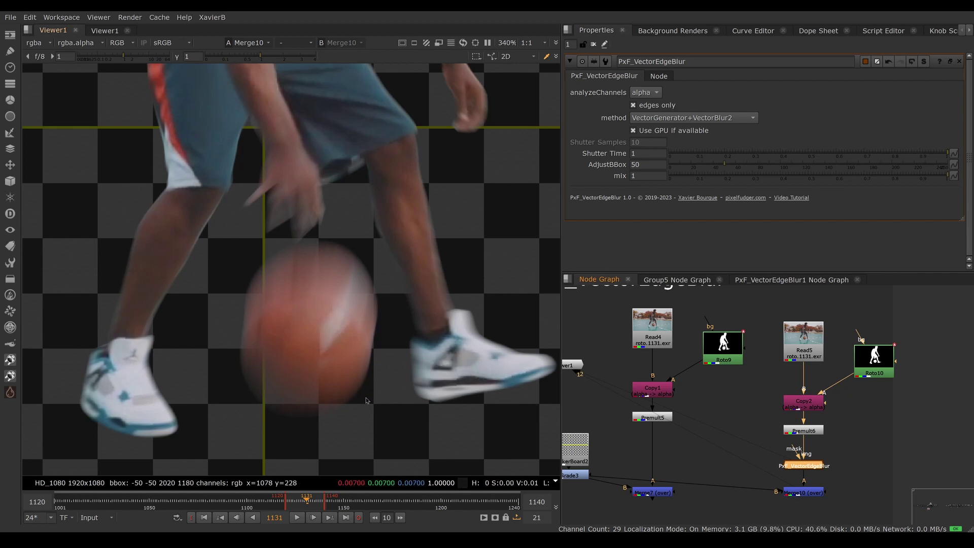
pyautogui.click(658, 93)
pyautogui.click(652, 108)
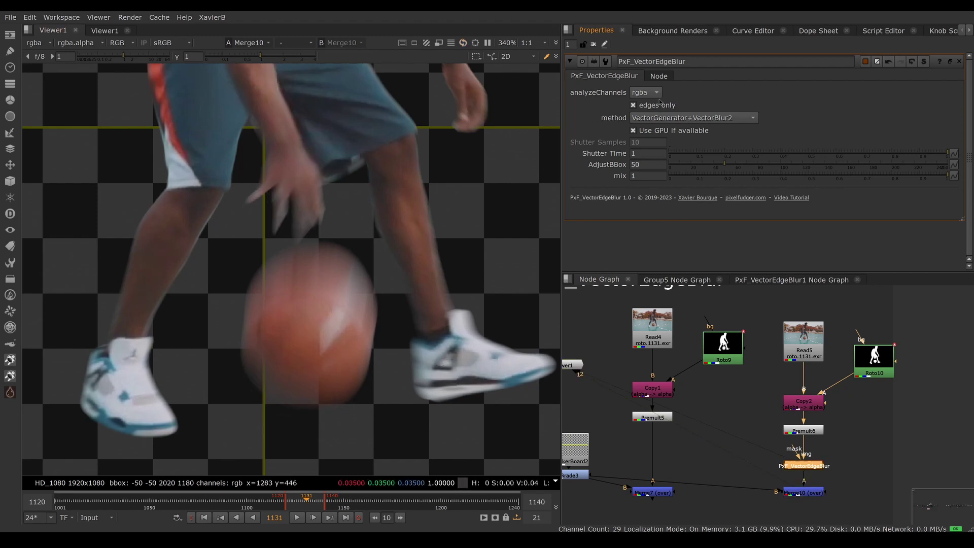
pyautogui.click(653, 94)
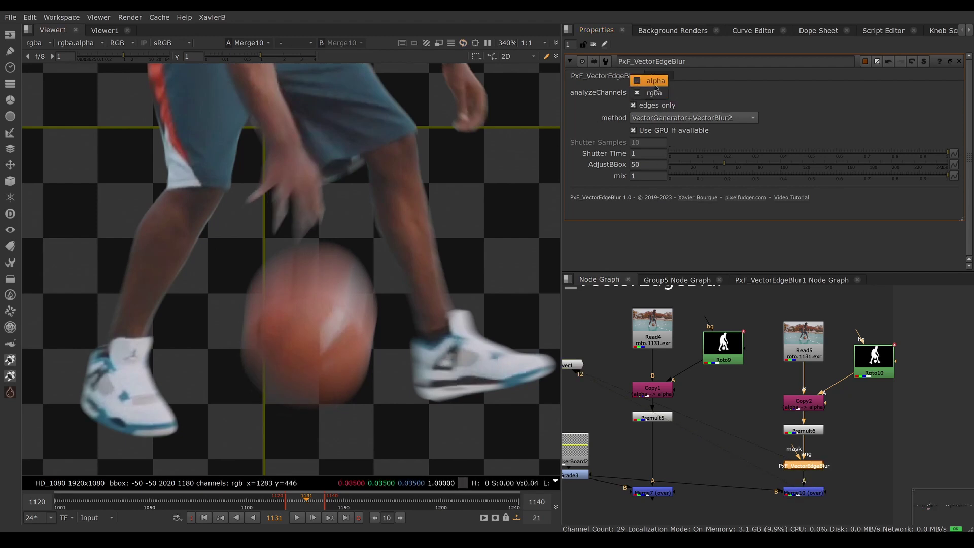
pyautogui.click(656, 83)
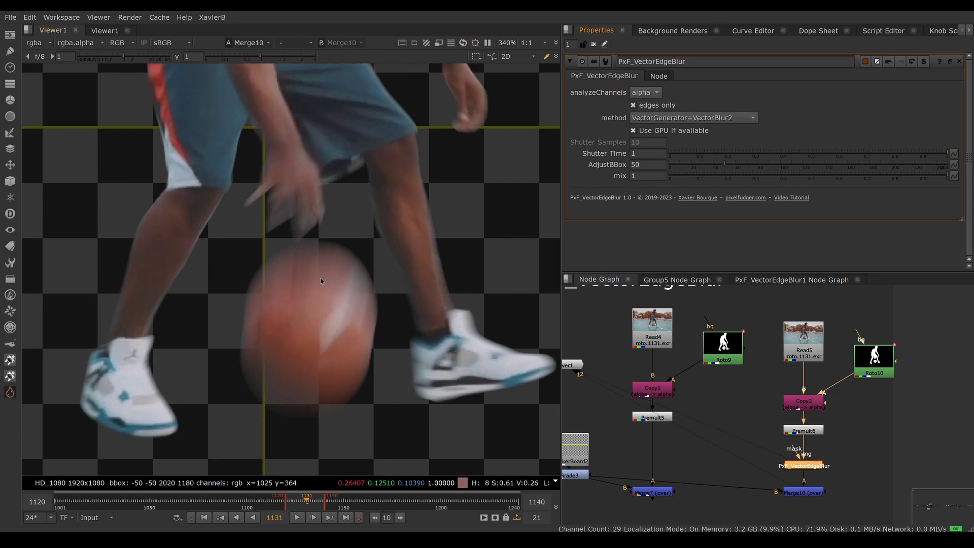
pyautogui.click(633, 105)
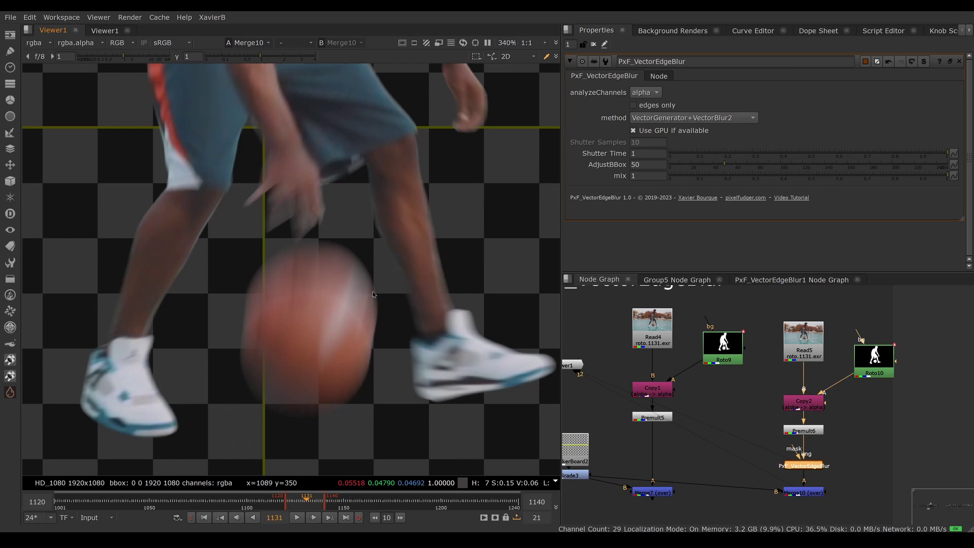
pyautogui.click(633, 105)
pyautogui.keyDown('ctrl'); pyautogui.click(308, 316); pyautogui.keyUp('ctrl')
pyautogui.keyDown('ctrl'); pyautogui.keyDown('shift'); pyautogui.moveTo(303, 312); pyautogui.dragTo(344, 354); pyautogui.keyUp('shift'); pyautogui.keyUp('ctrl')
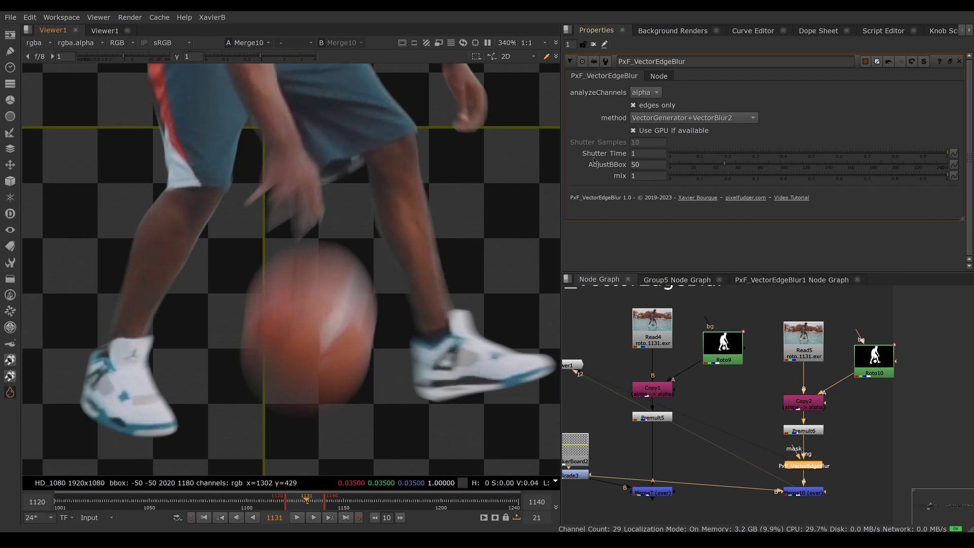
# Choose VectorGenerator+VectorBlur (old) as the PxF_VectorEdgeBlur method.
pyautogui.click(720, 119)
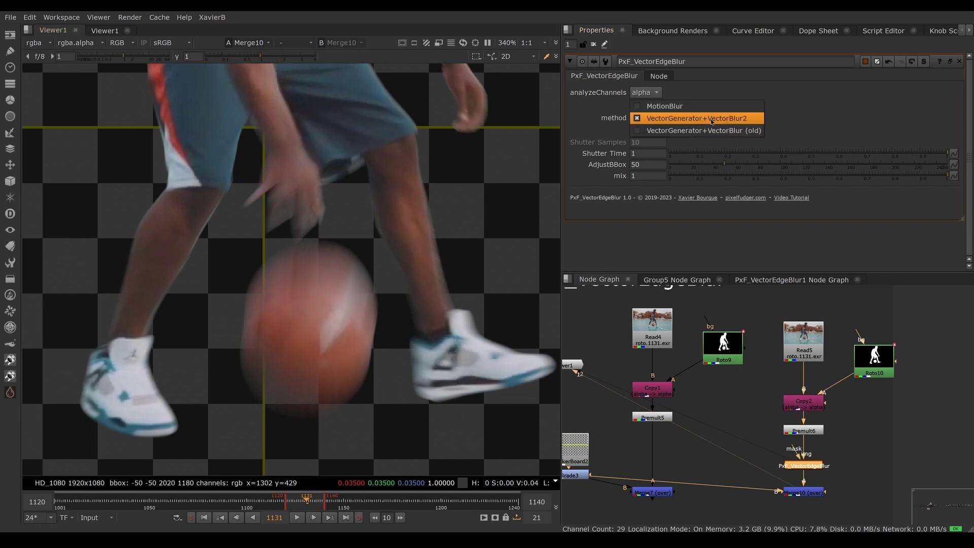
pyautogui.click(743, 130)
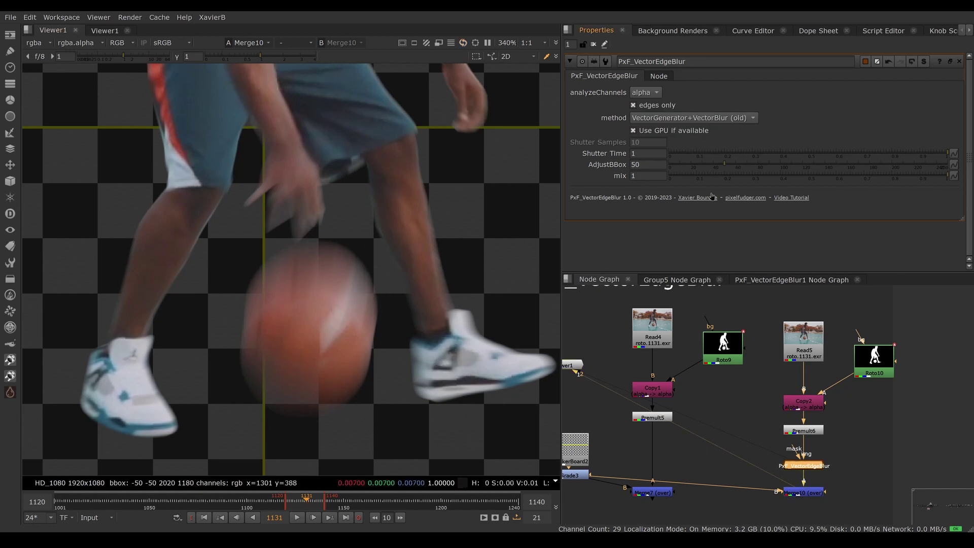
pyautogui.click(740, 121)
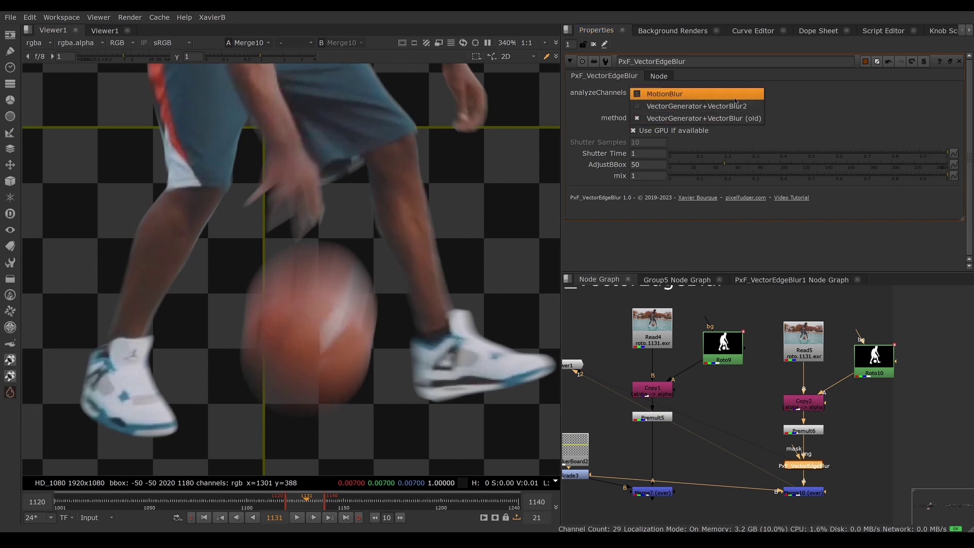
# Use the MotionBlur method with Shutter Samples 5 and sample the ball's colour.
pyautogui.click(735, 101)
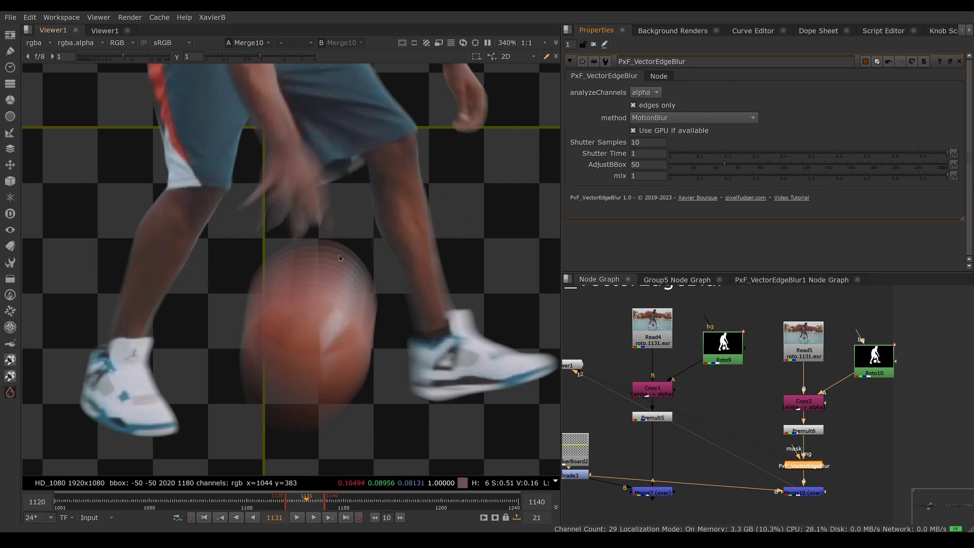
pyautogui.click(641, 143)
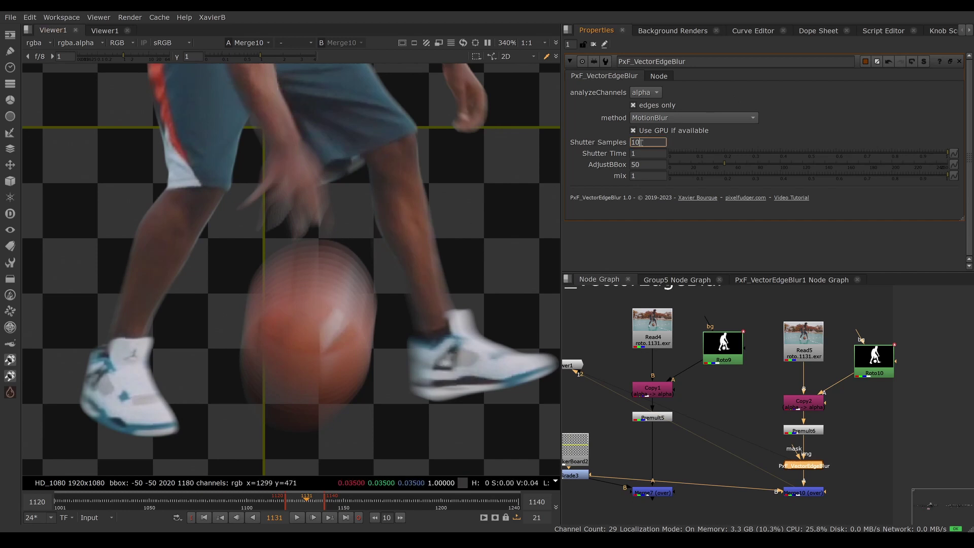
pyautogui.moveTo(641, 142); pyautogui.dragTo(605, 149)
pyautogui.write('5')
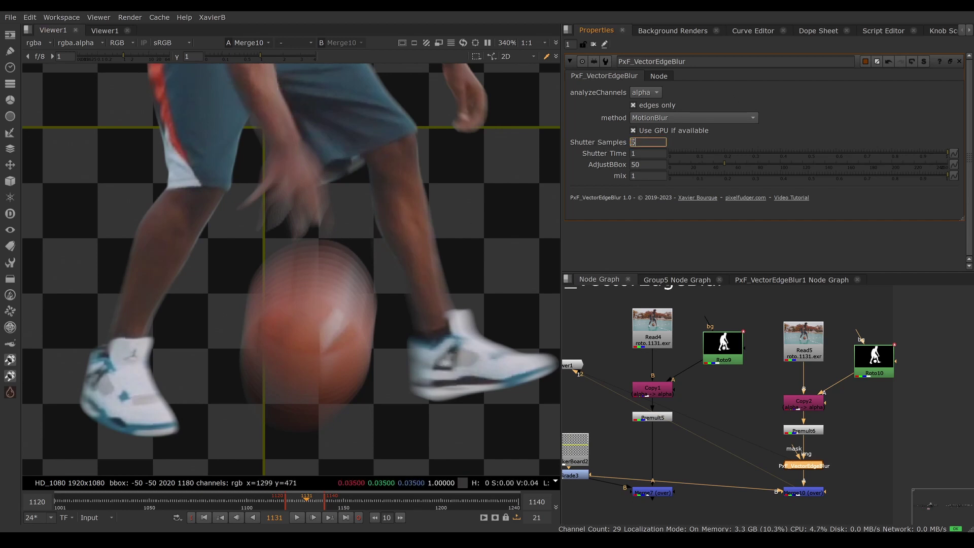
pyautogui.press('Return')
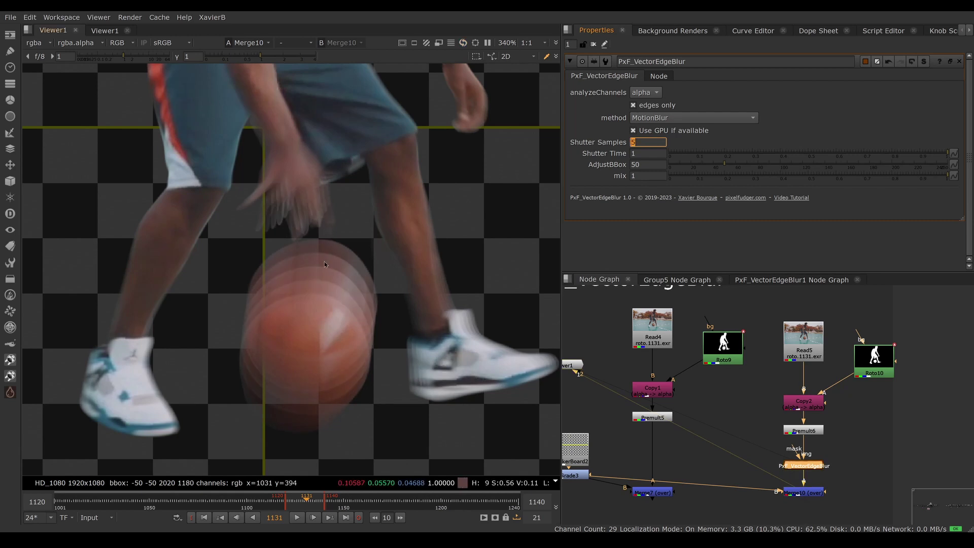
pyautogui.keyDown('ctrl'); pyautogui.keyDown('shift'); pyautogui.moveTo(308, 232); pyautogui.dragTo(349, 318); pyautogui.keyUp('shift'); pyautogui.keyUp('ctrl')
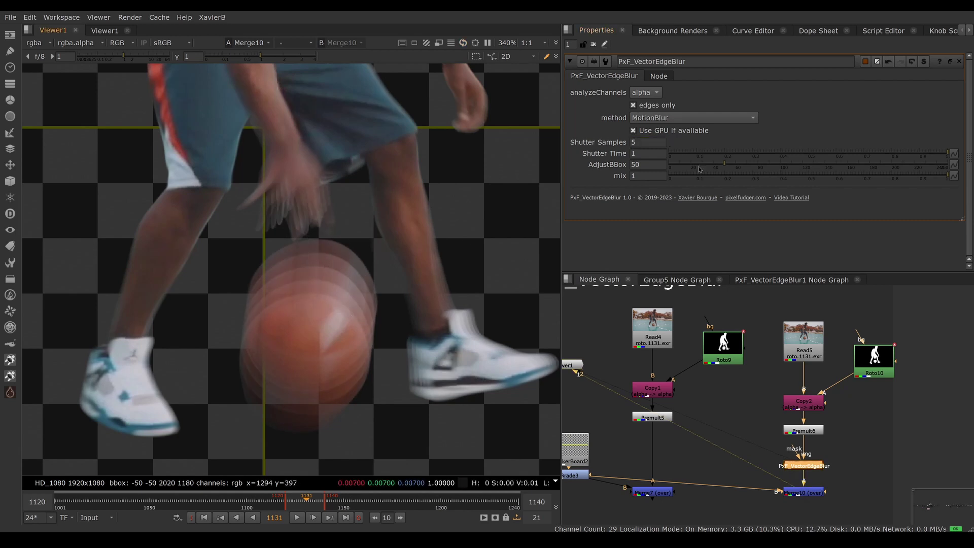
# Switch the blur method to VectorGenerator+VectorBlur2.
pyautogui.moveTo(640, 142); pyautogui.dragTo(606, 150)
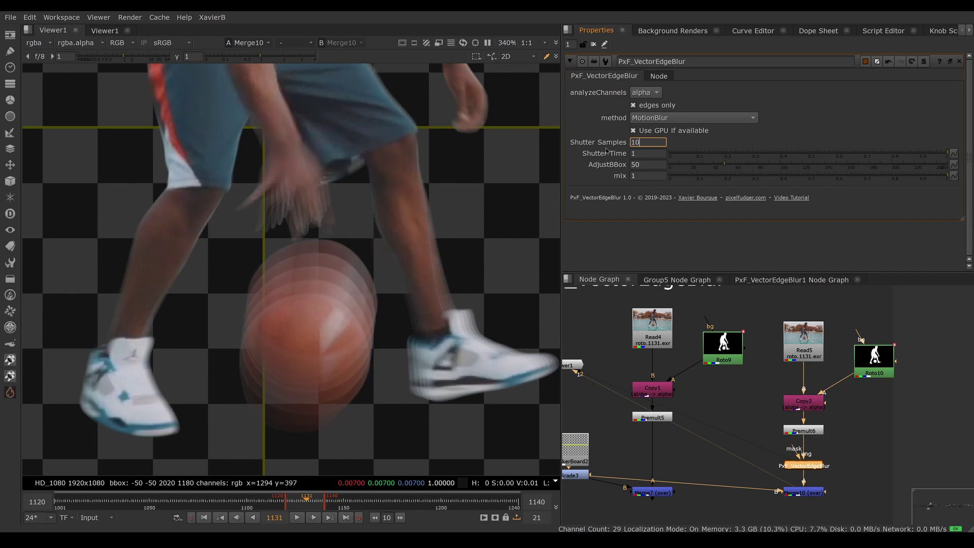
pyautogui.click(725, 118)
pyautogui.click(726, 131)
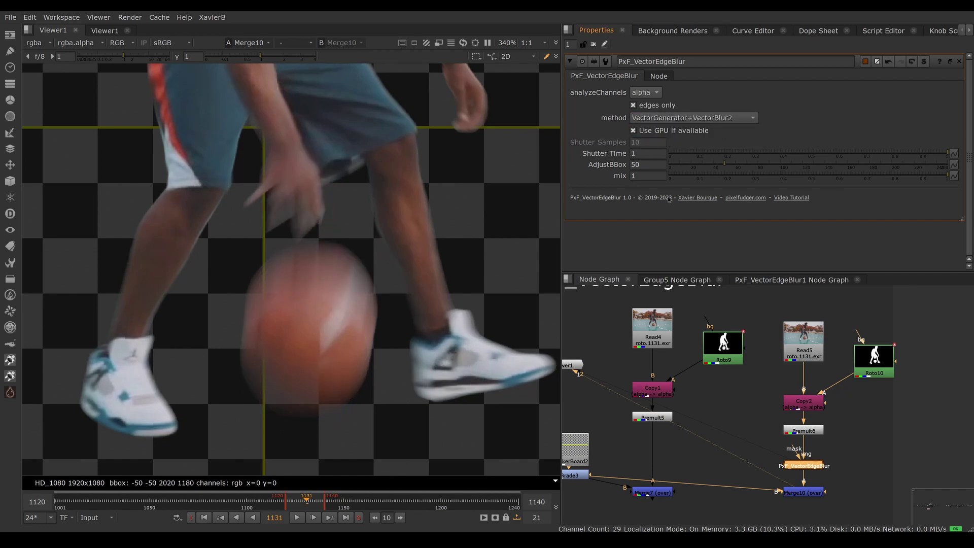
pyautogui.moveTo(669, 199)
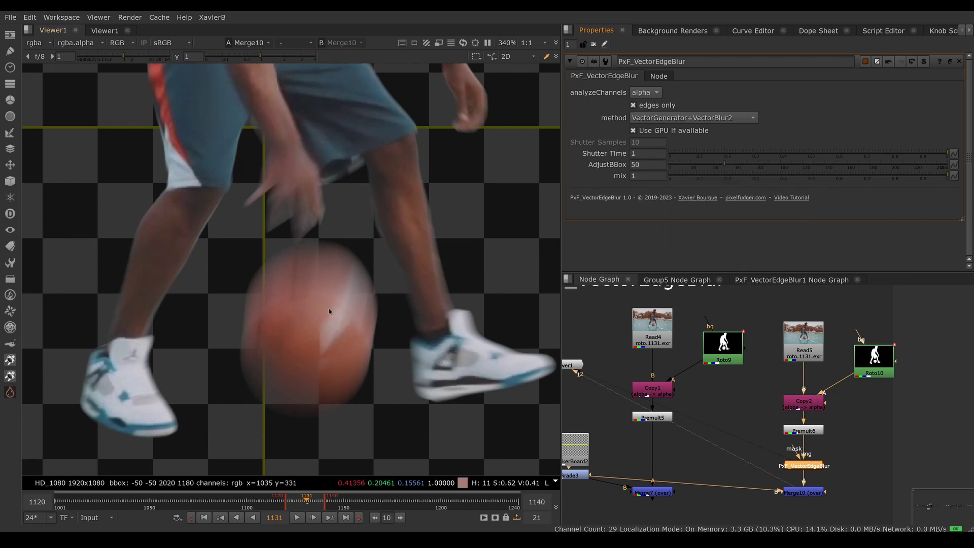
pyautogui.click(651, 154)
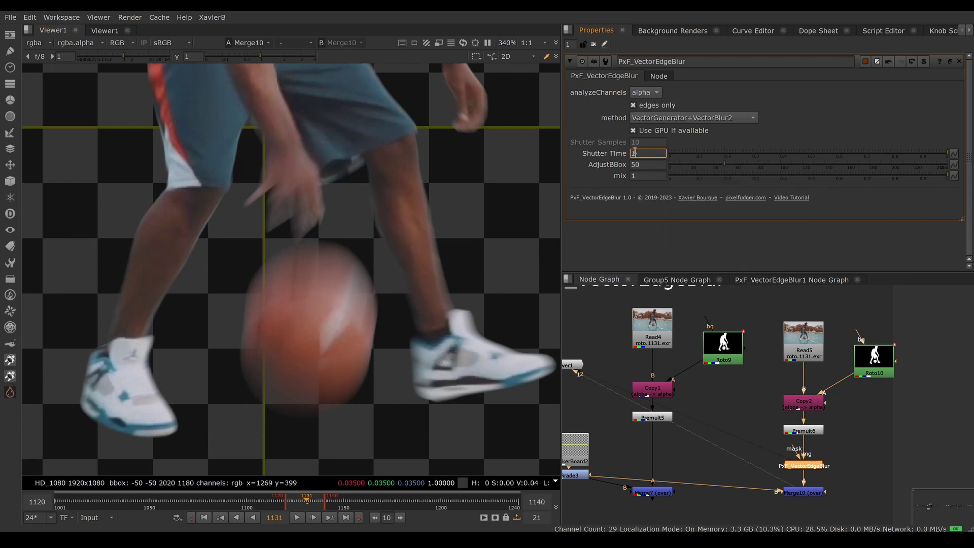
pyautogui.write('0.5')
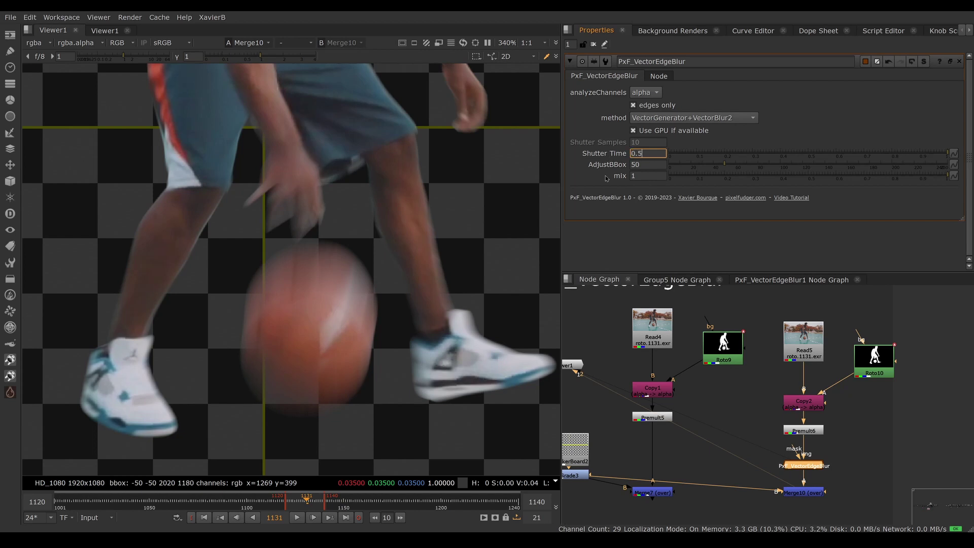
pyautogui.press('Return')
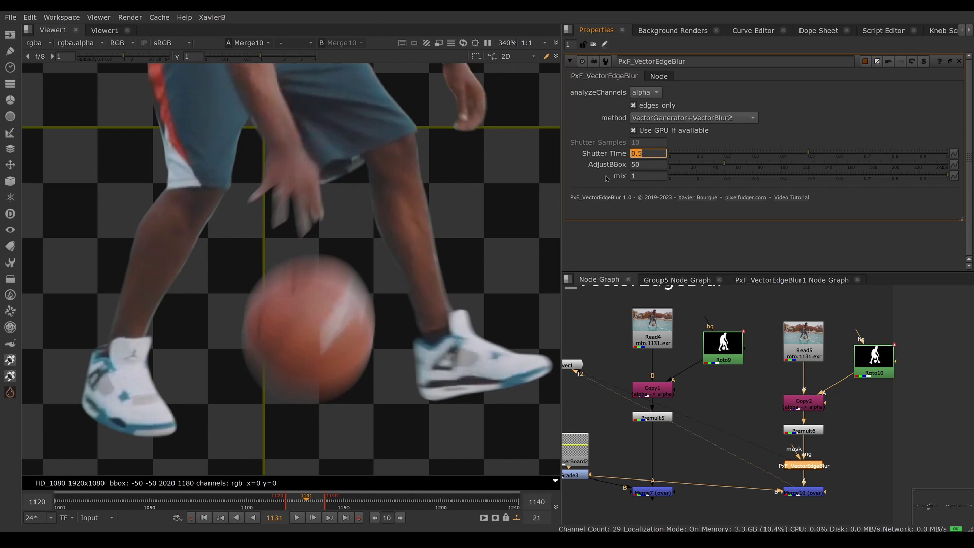
pyautogui.write('1')
pyautogui.press('Return')
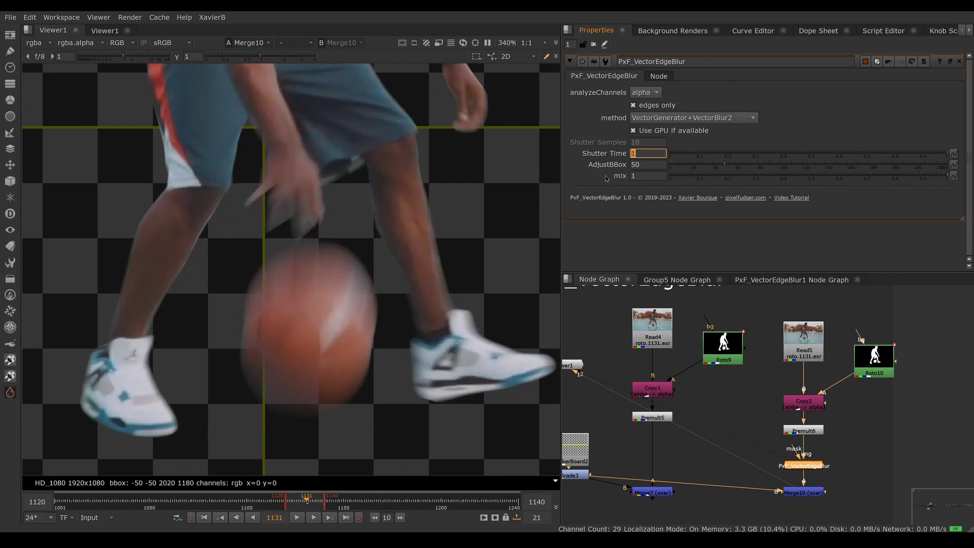
pyautogui.write('0.25')
pyautogui.press('Return')
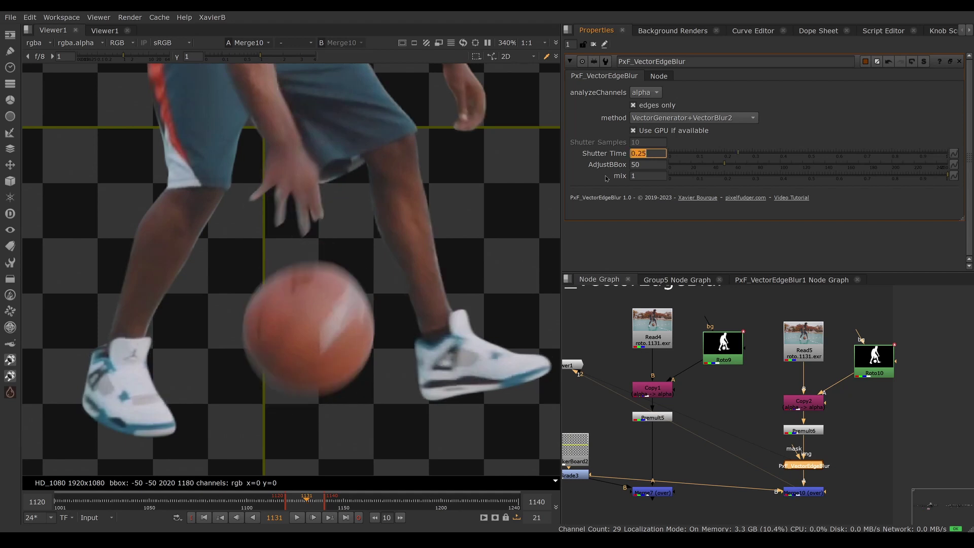
pyautogui.write('1')
pyautogui.press('Return')
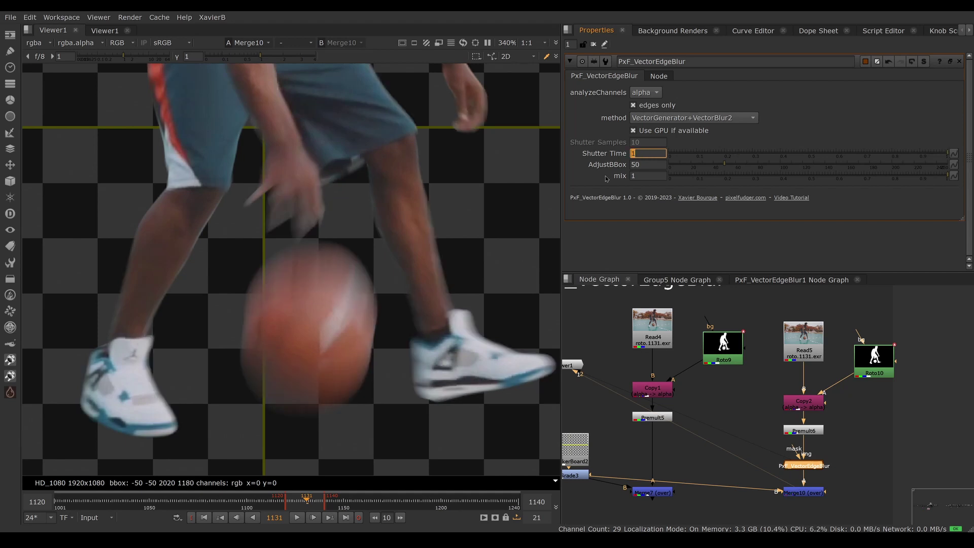
pyautogui.click(640, 165)
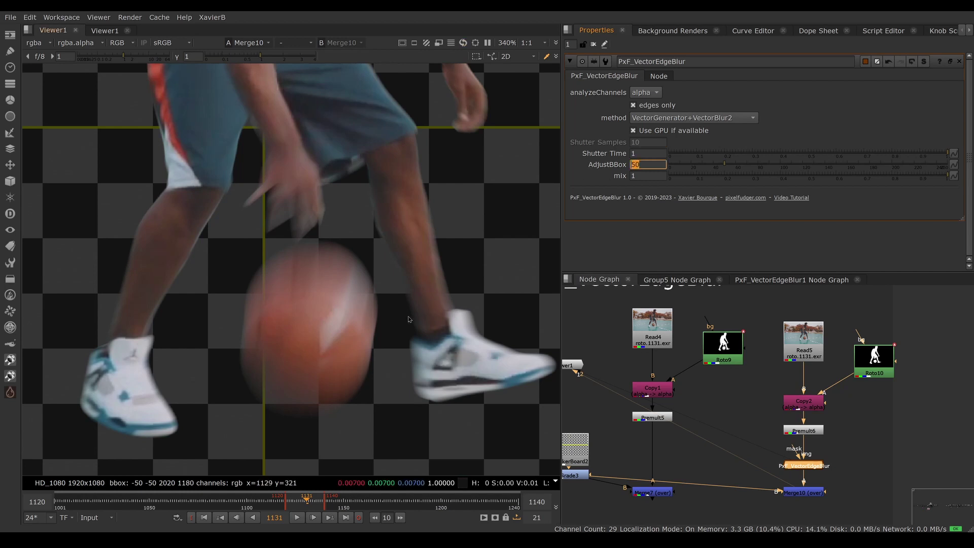
# Zoom out, move the Copy2 and Premult6 nodes up, and view the Roto10 matte.
pyautogui.scroll(-3, 407, 316)
pyautogui.scroll(-2, 406, 315)
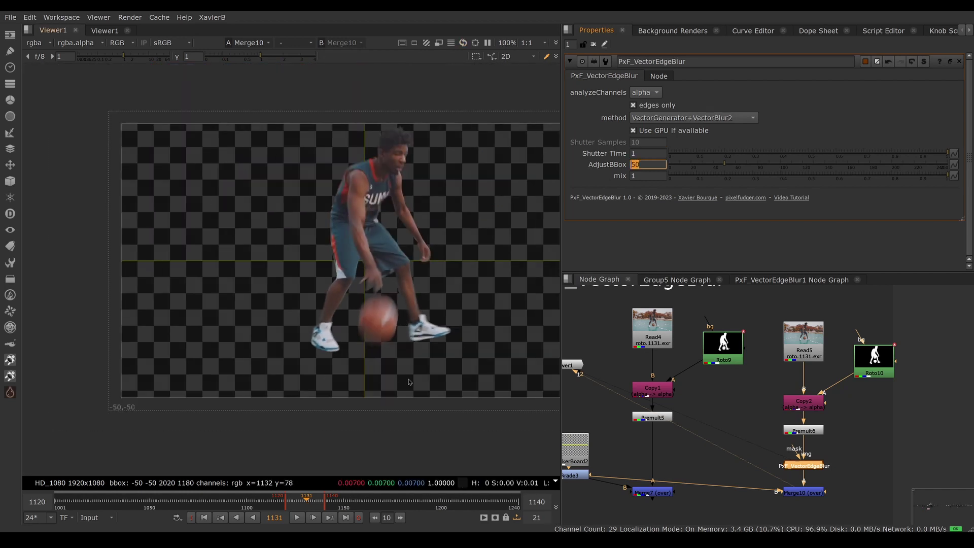
pyautogui.moveTo(806, 403); pyautogui.dragTo(806, 386)
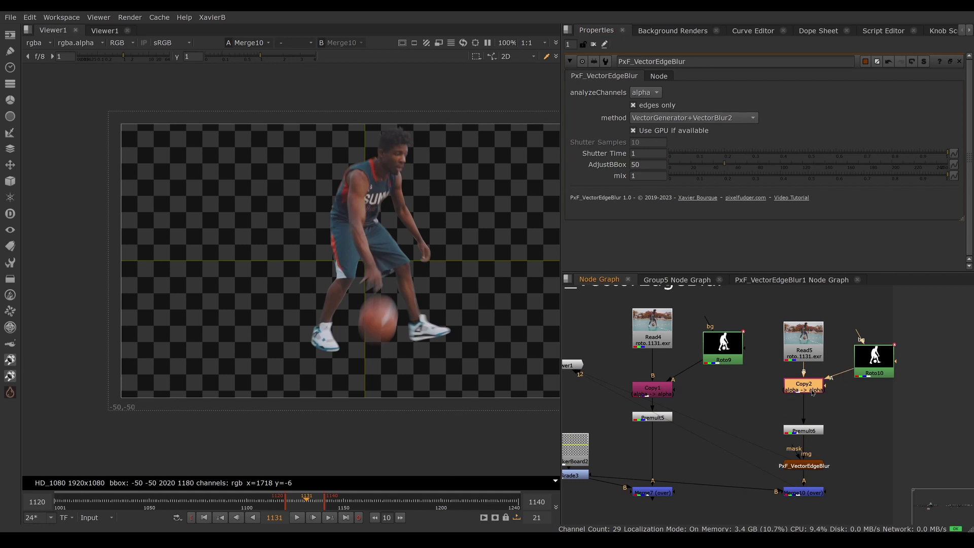
pyautogui.moveTo(803, 431); pyautogui.dragTo(803, 413)
pyautogui.click(868, 368)
pyautogui.press('1')
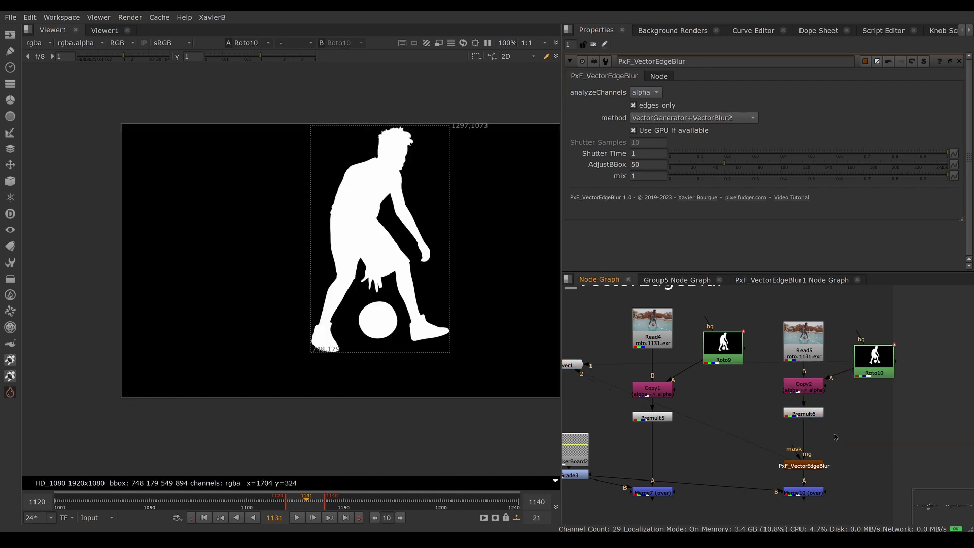
# Add CopyBBox3 with A from Roto10 and B from Premult6, inserted before PxF_VectorEdgeBlur, and view it.
pyautogui.press('Tab')
pyautogui.write('copybb')
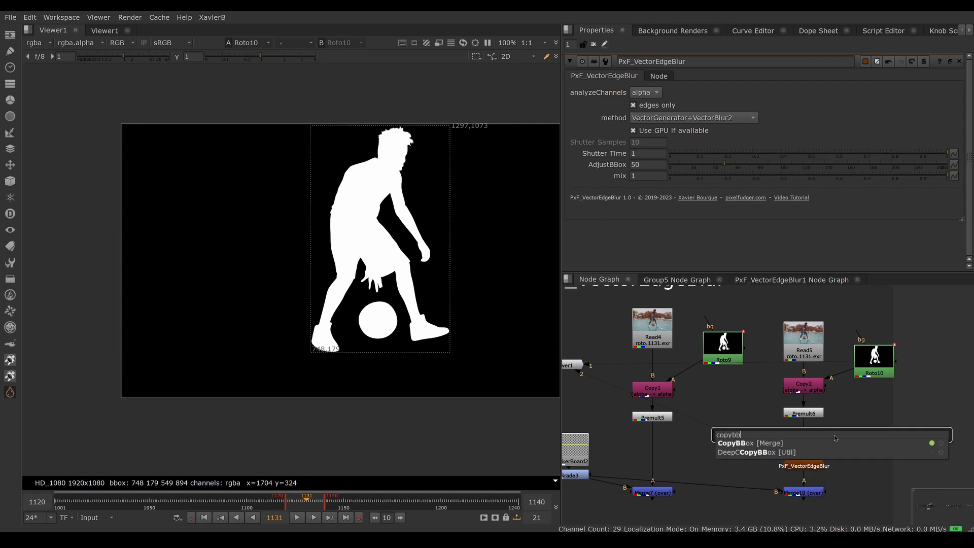
pyautogui.press('Return')
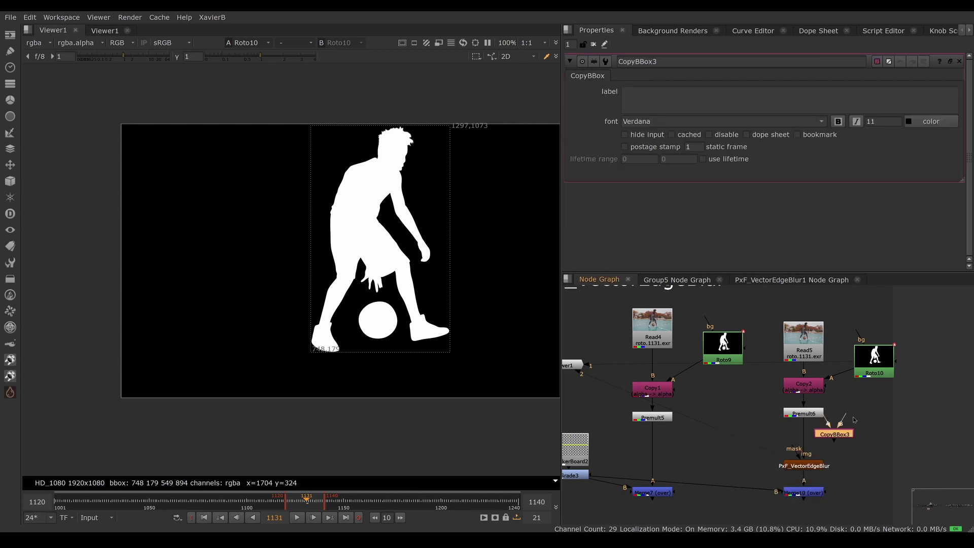
pyautogui.click(857, 442)
pyautogui.moveTo(853, 427); pyautogui.dragTo(873, 361)
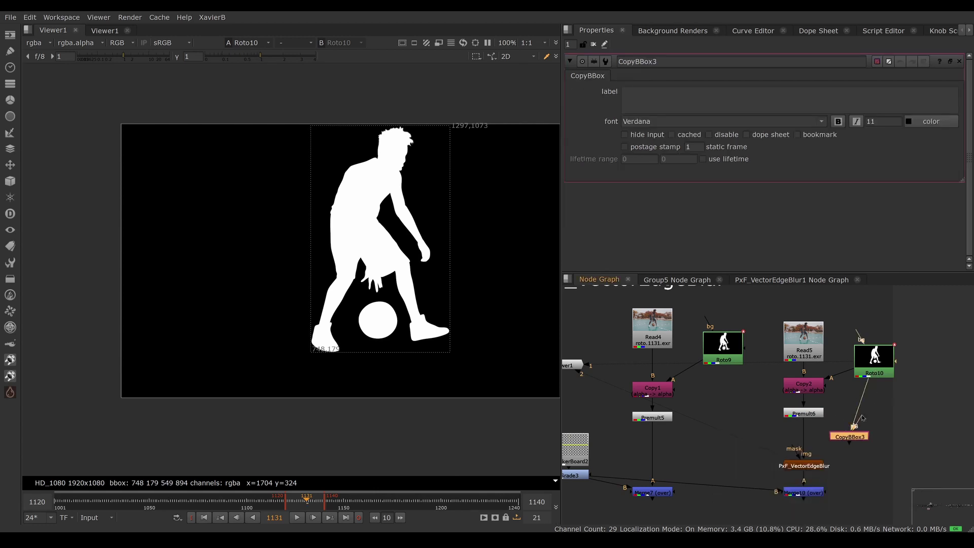
pyautogui.moveTo(834, 429); pyautogui.dragTo(804, 417)
pyautogui.moveTo(857, 437); pyautogui.dragTo(811, 436)
pyautogui.press('1')
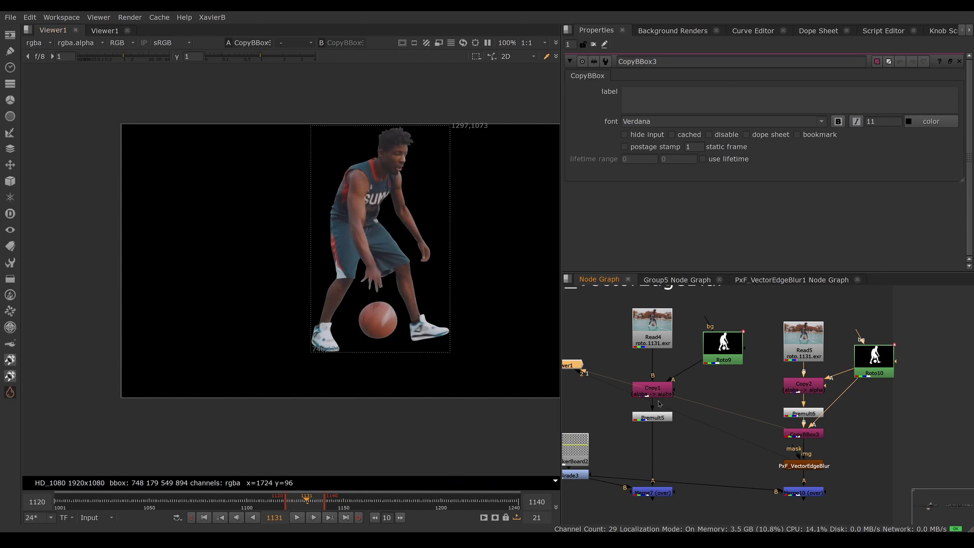
# View the PxF_VectorEdgeBlur output and bring up its settings.
pyautogui.click(826, 461)
pyautogui.click(809, 467)
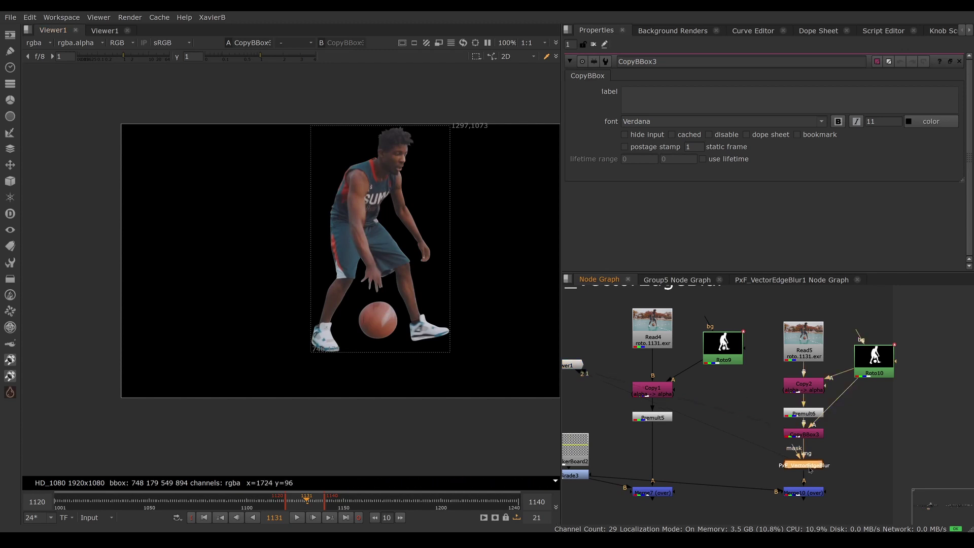
pyautogui.press('1')
pyautogui.doubleClick(810, 468)
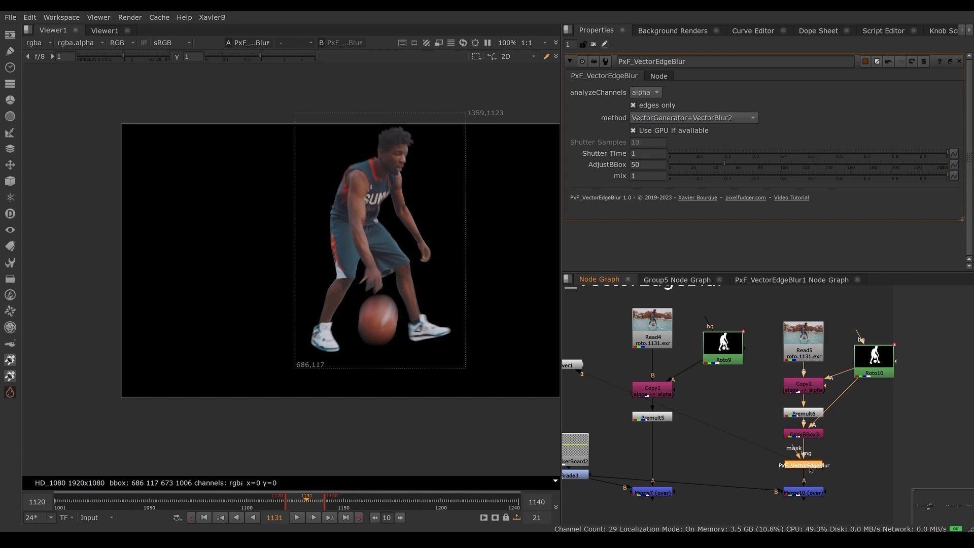
# Set AdjustBBox to 0 and inspect the edges near the player's shoe.
pyautogui.doubleClick(639, 165)
pyautogui.write('0')
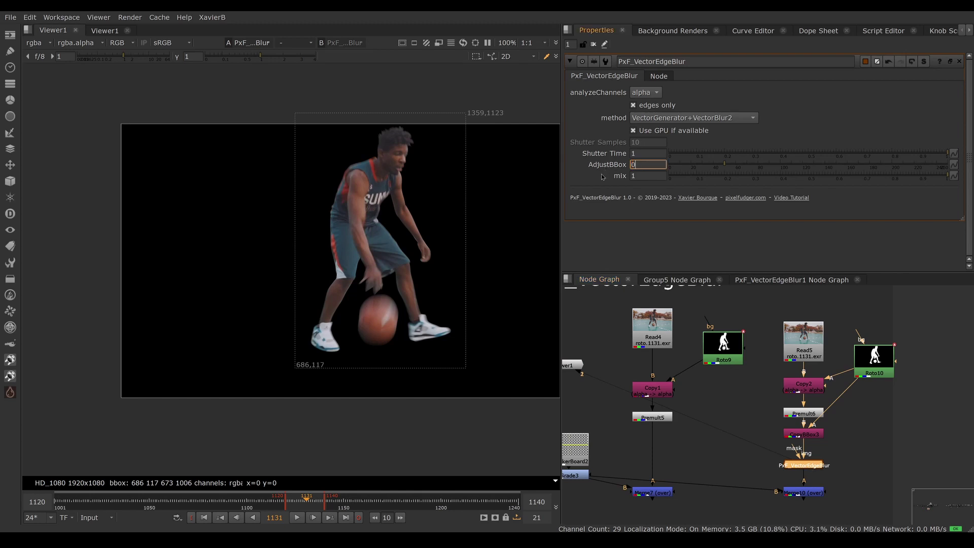
pyautogui.press('Return')
pyautogui.moveTo(283, 320); pyautogui.dragTo(316, 348)
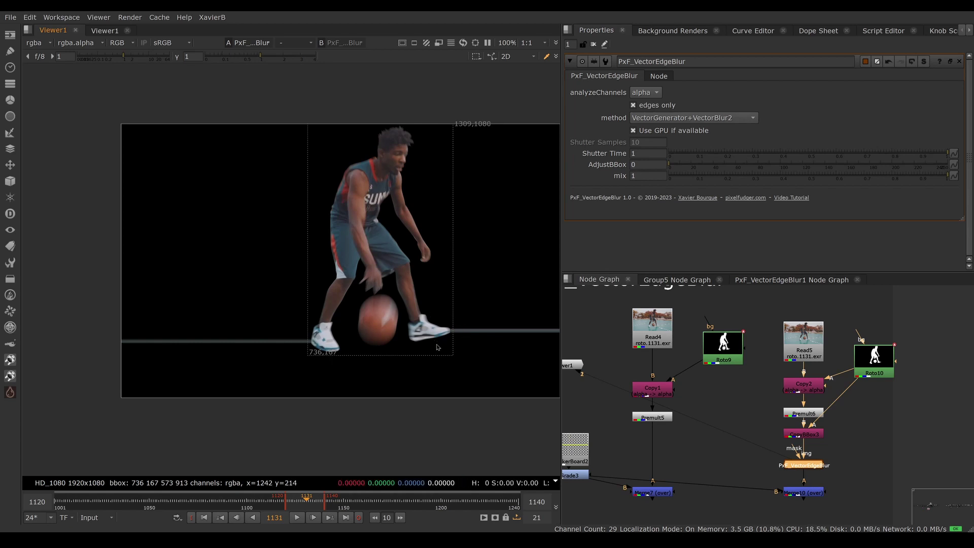
# Restore AdjustBBox to 50, then select the mix value for editing.
pyautogui.click(640, 164)
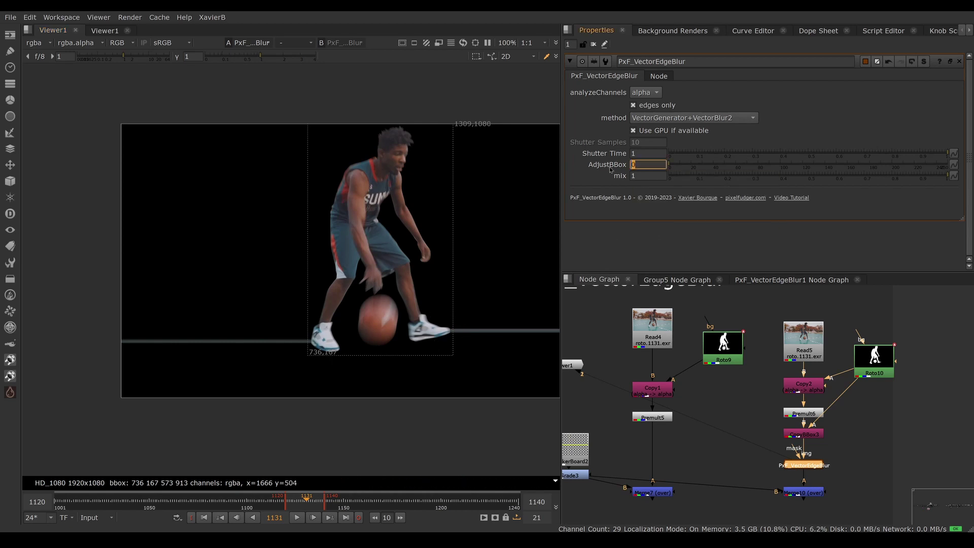
pyautogui.write('50')
pyautogui.press('Return')
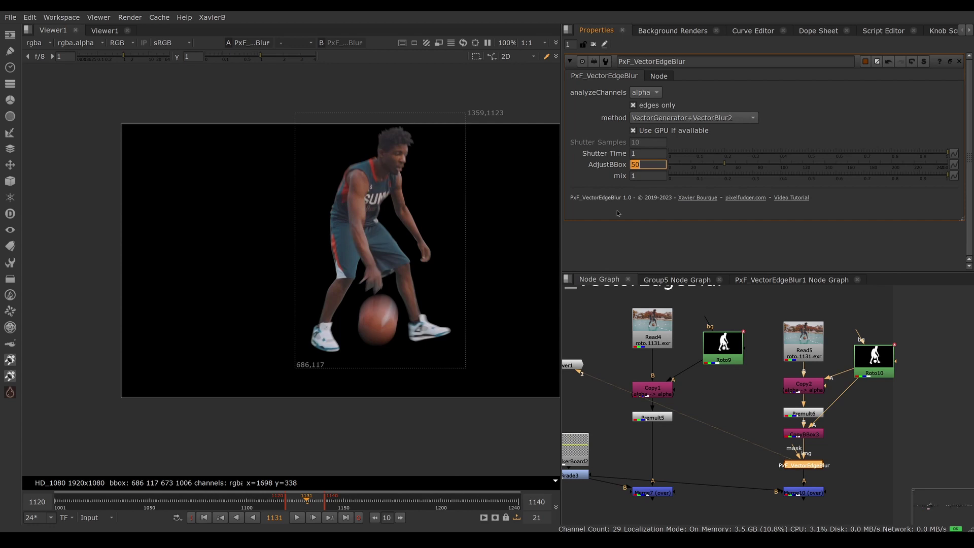
pyautogui.click(644, 176)
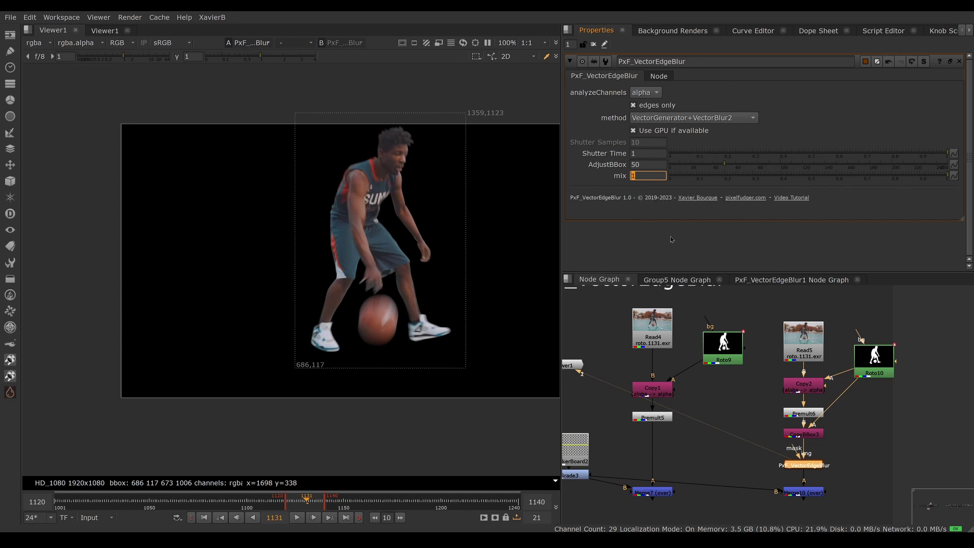
pyautogui.moveTo(833, 183); pyautogui.dragTo(823, 183)
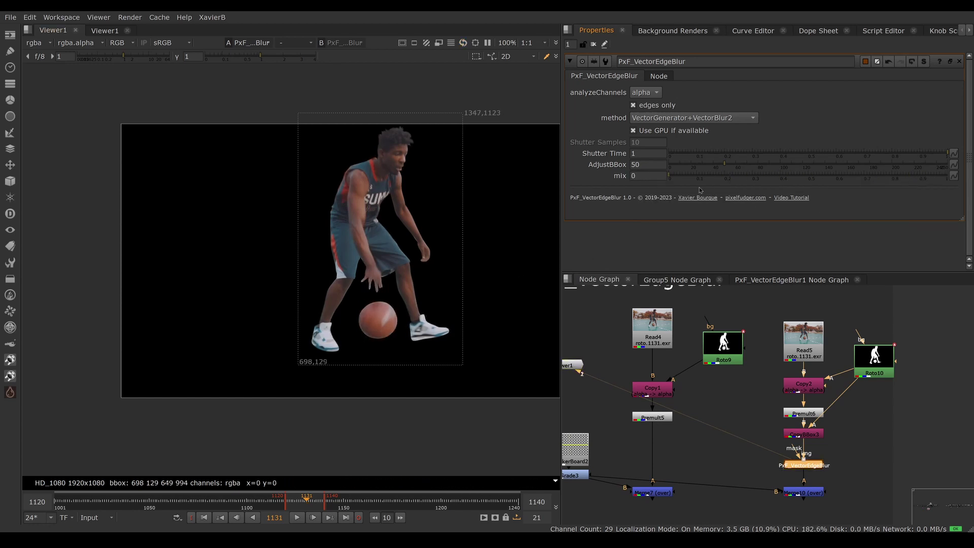
pyautogui.click(715, 176)
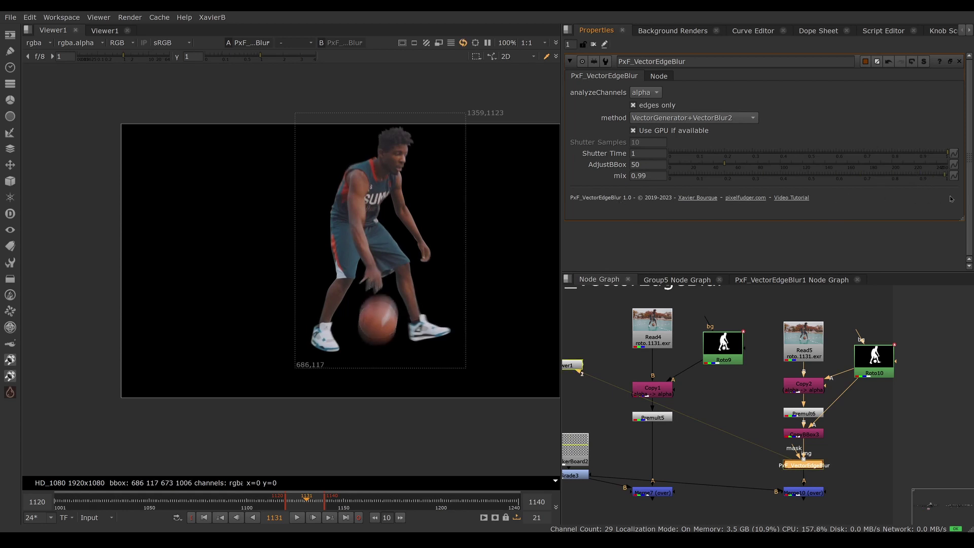
pyautogui.click(946, 176)
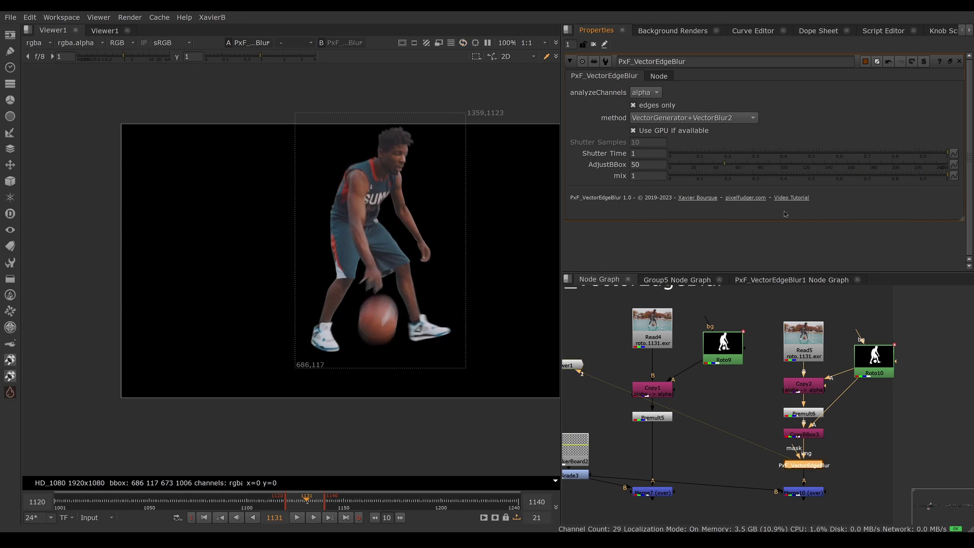